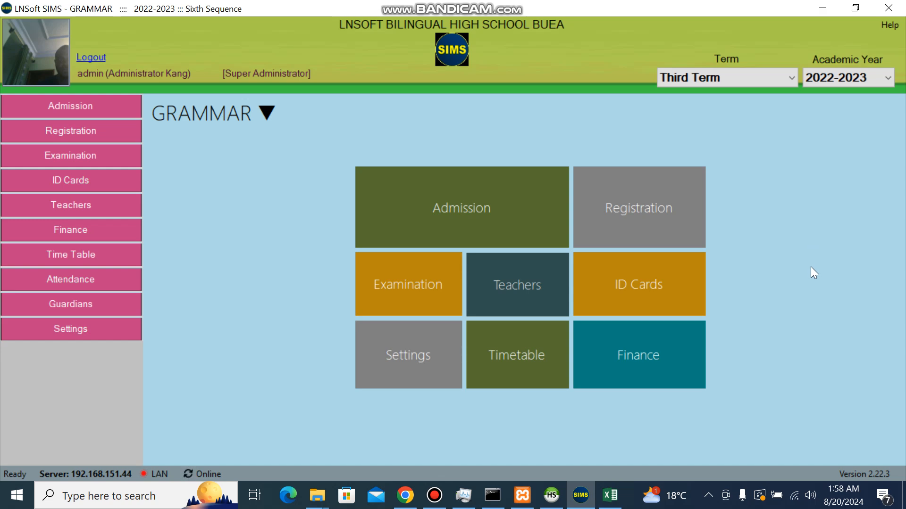
# Step: Open the Settings page from the main menu's Settings tile
pyautogui.click(429, 369)
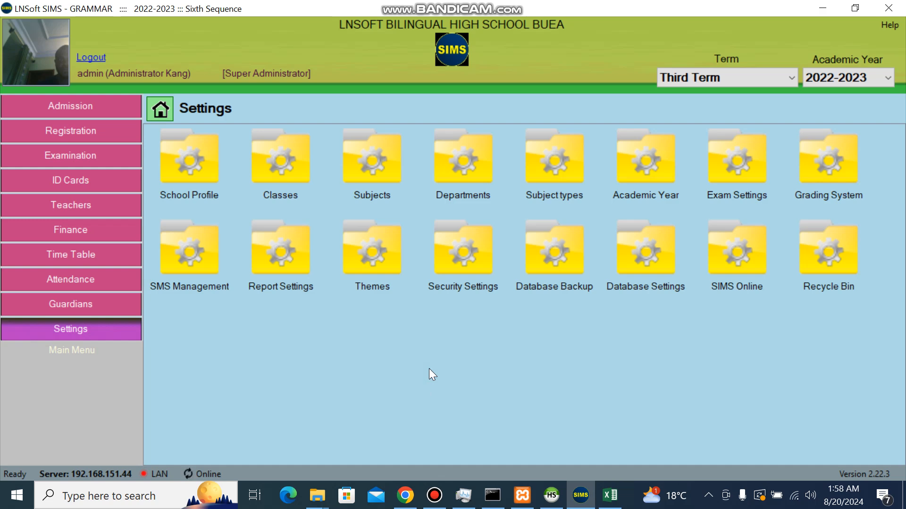
# Step: Open School Profile, cancel the school-name edit unchanged, and select the principal's name
pyautogui.doubleClick(199, 182)
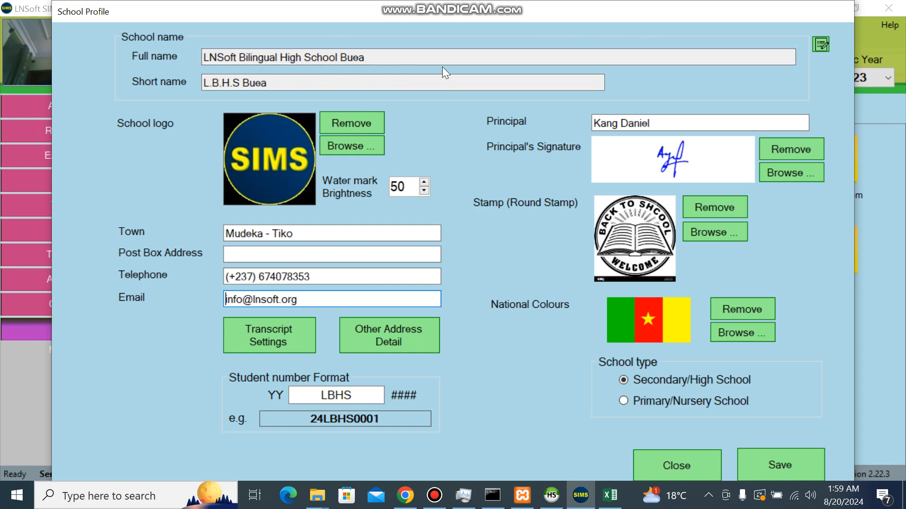
pyautogui.click(825, 45)
pyautogui.click(506, 301)
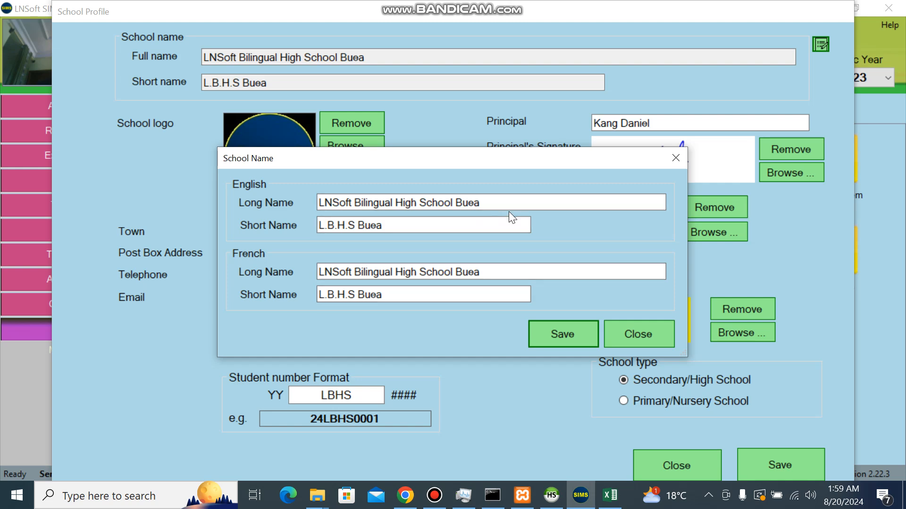
pyautogui.click(634, 334)
pyautogui.moveTo(666, 124); pyautogui.dragTo(572, 134)
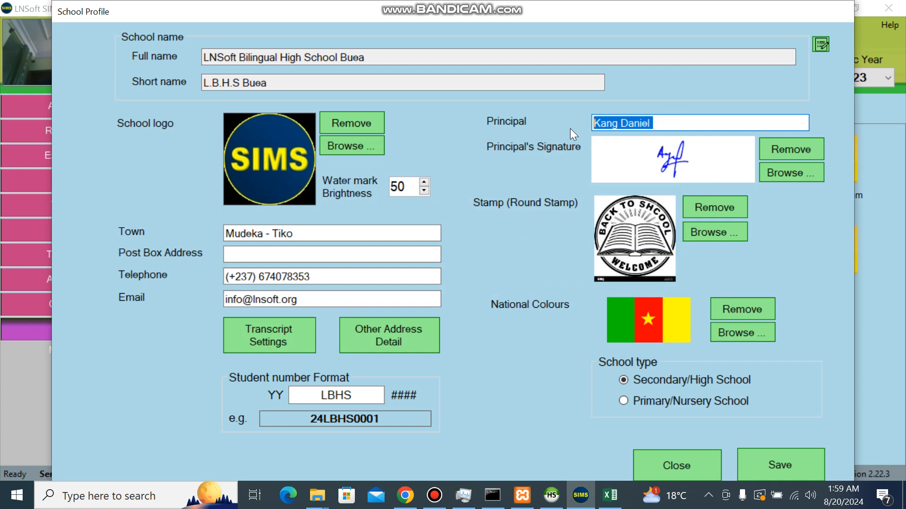
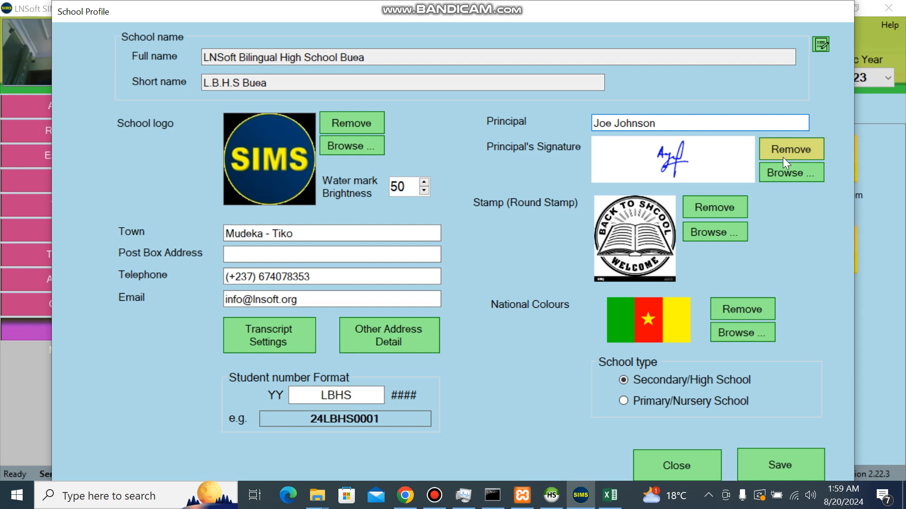
# Step: Enter the new principal's full name, keeping the existing signature image
pyautogui.click(775, 174)
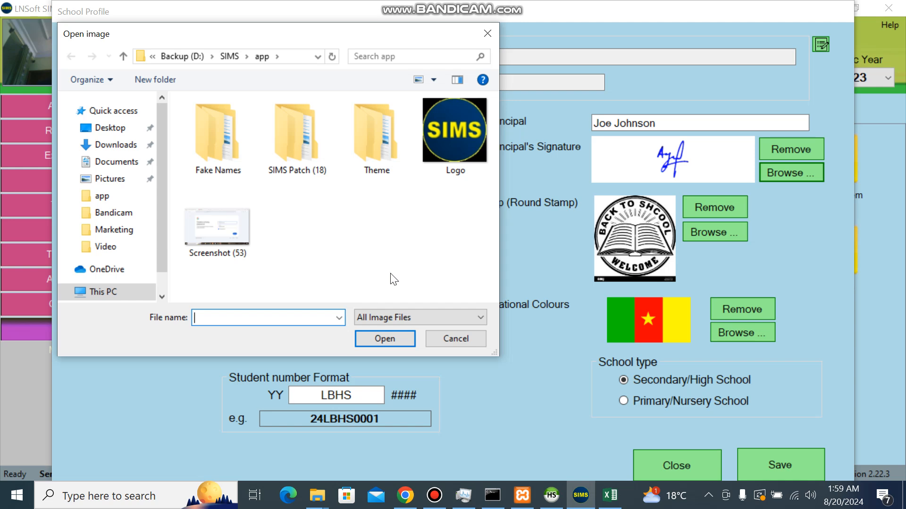
pyautogui.click(454, 338)
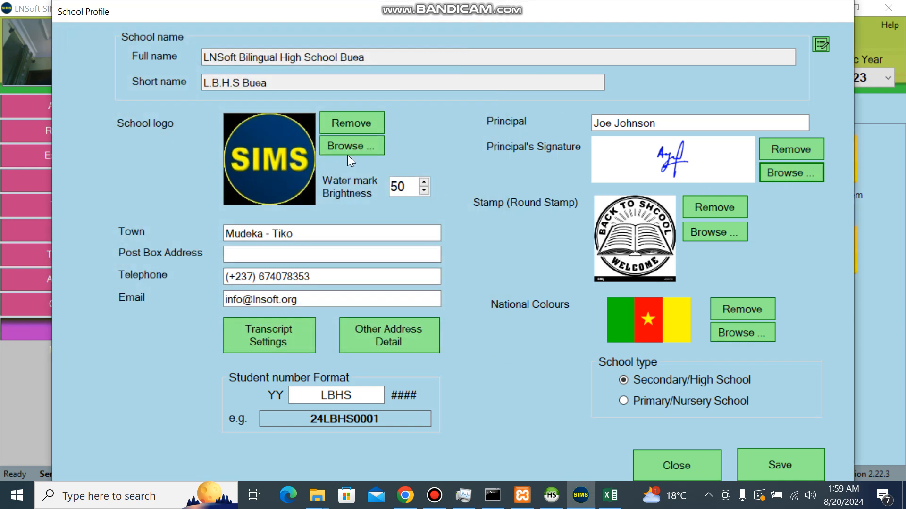
# Step: Replace the school logo with the Logo image from D:\SIMS\app
pyautogui.click(359, 122)
pyautogui.click(448, 289)
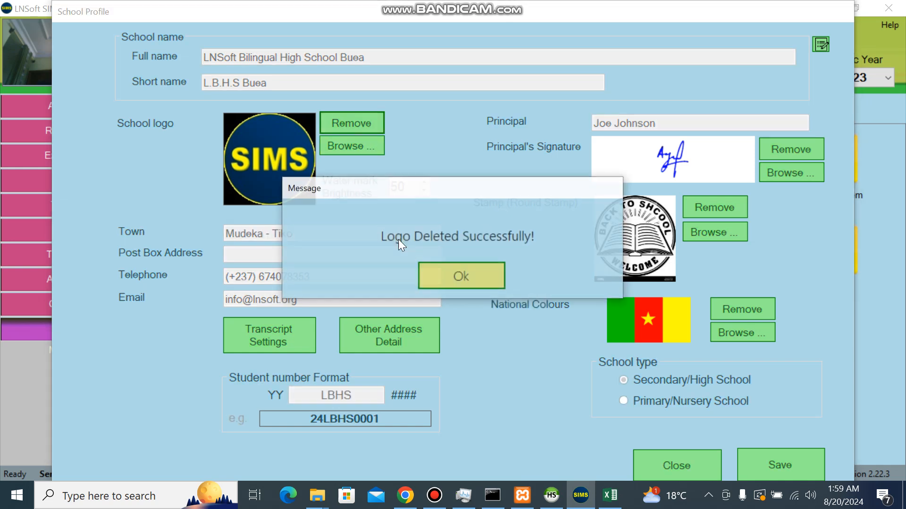
pyautogui.click(352, 151)
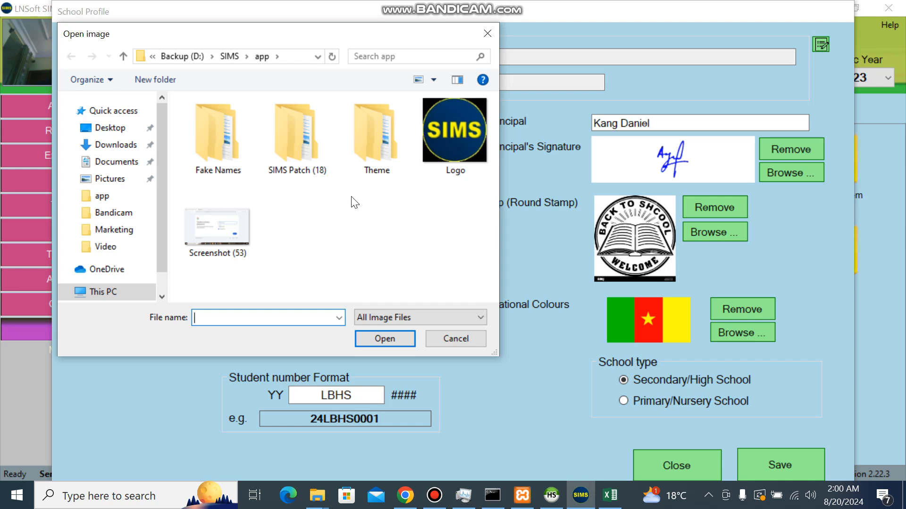
pyautogui.click(227, 58)
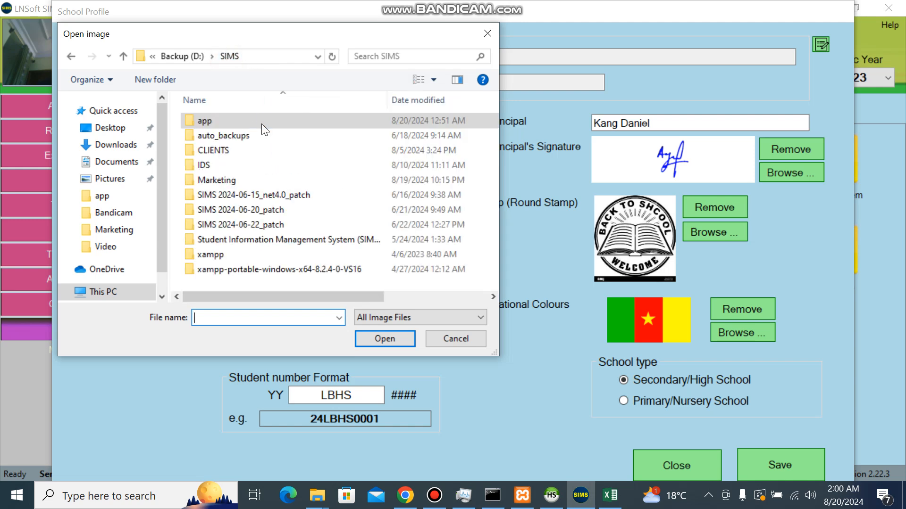
pyautogui.doubleClick(236, 120)
pyautogui.doubleClick(458, 135)
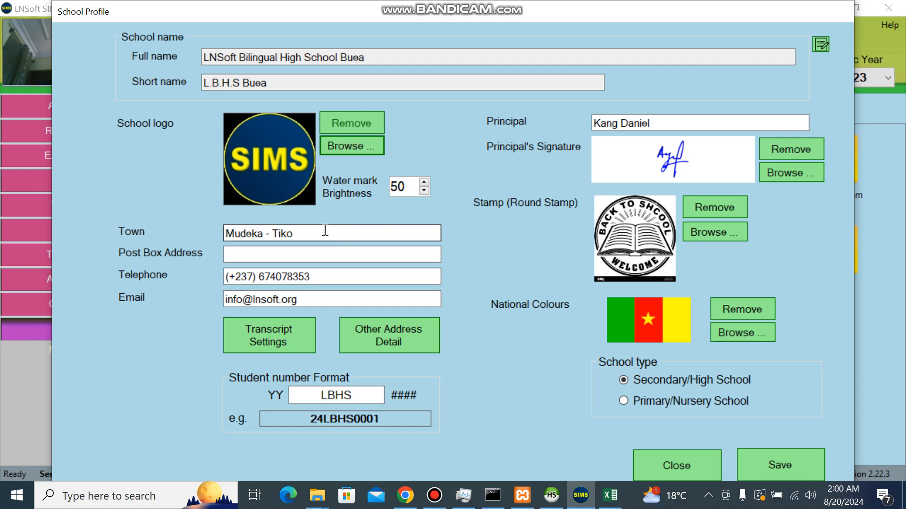
# Step: Set the town to Buea and the Post Box Address to 567
pyautogui.moveTo(323, 228); pyautogui.dragTo(218, 233)
pyautogui.write('Buea')
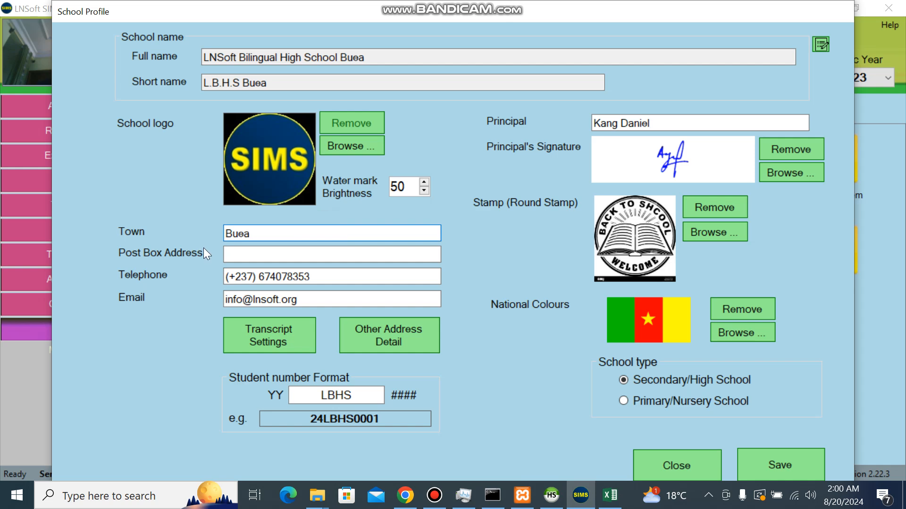
pyautogui.click(241, 253)
pyautogui.write('567')
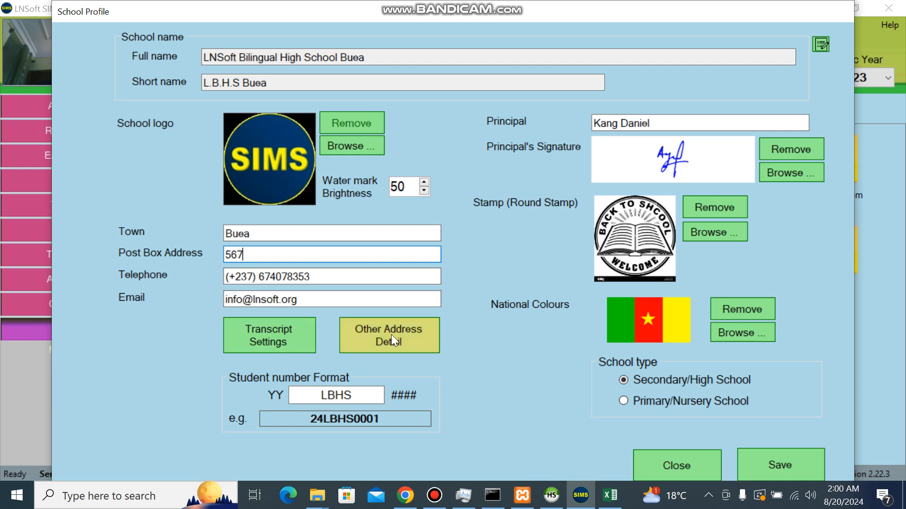
# Step: Set the transcript reference to 785, enable the Cycle 1 exam, and save
pyautogui.click(280, 343)
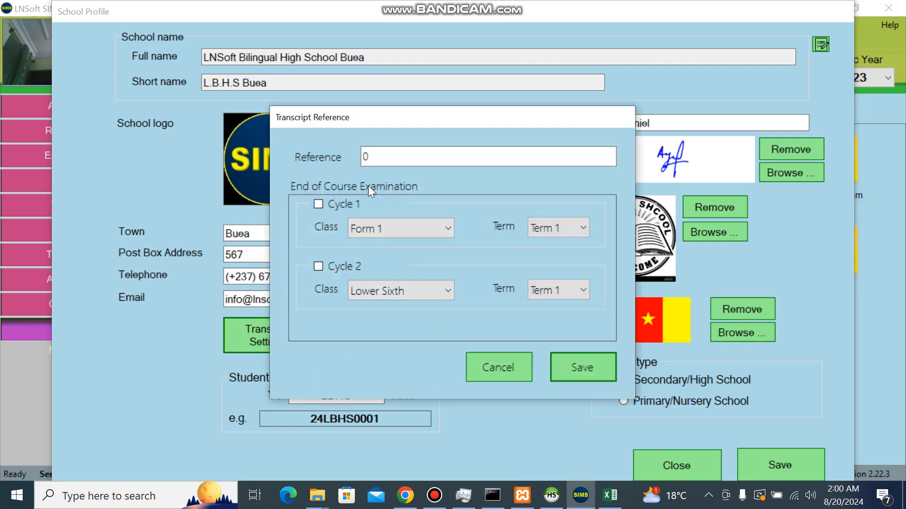
pyautogui.doubleClick(396, 157)
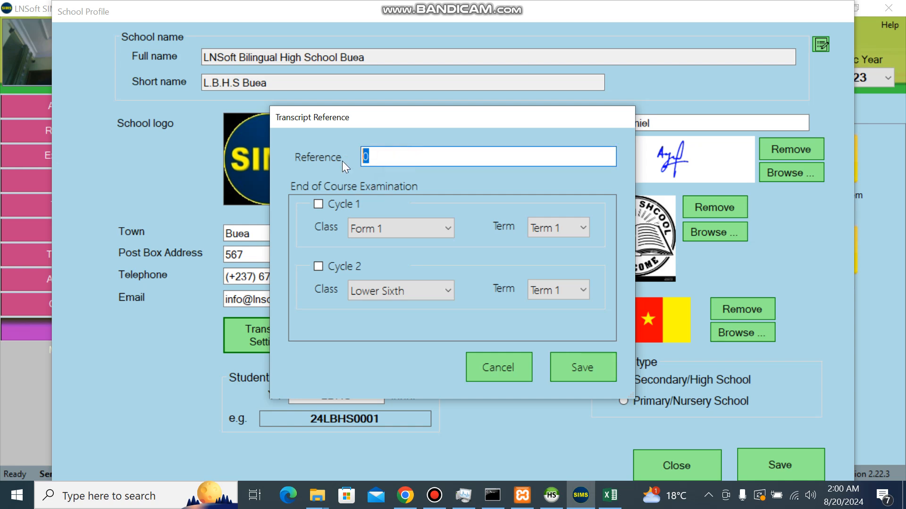
pyautogui.write('785')
pyautogui.click(319, 204)
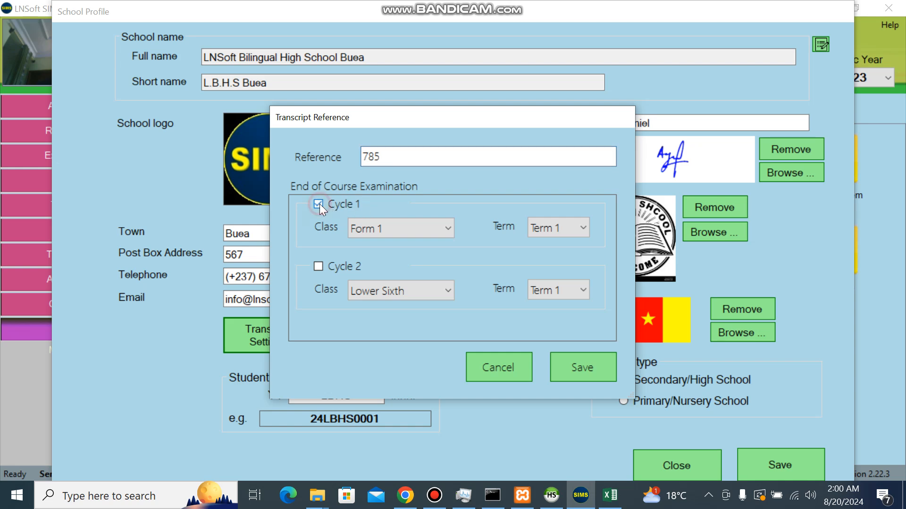
pyautogui.click(320, 268)
pyautogui.click(579, 364)
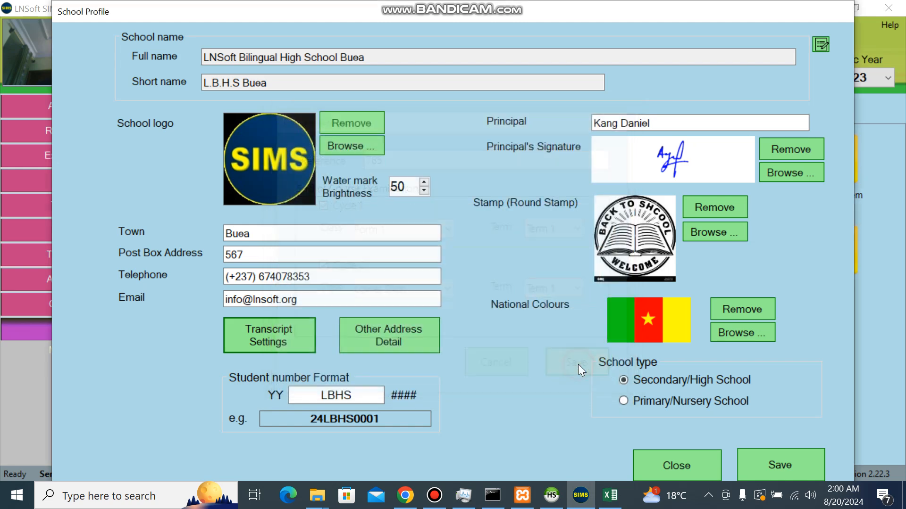
# Step: In the letterhead address details, correct the French country line's ending to CAMEROUN
pyautogui.click(405, 338)
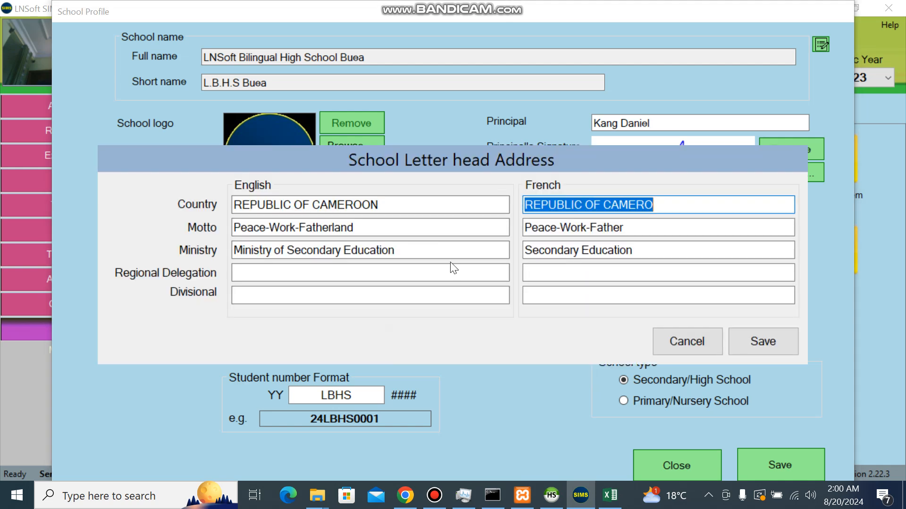
pyautogui.click(655, 206)
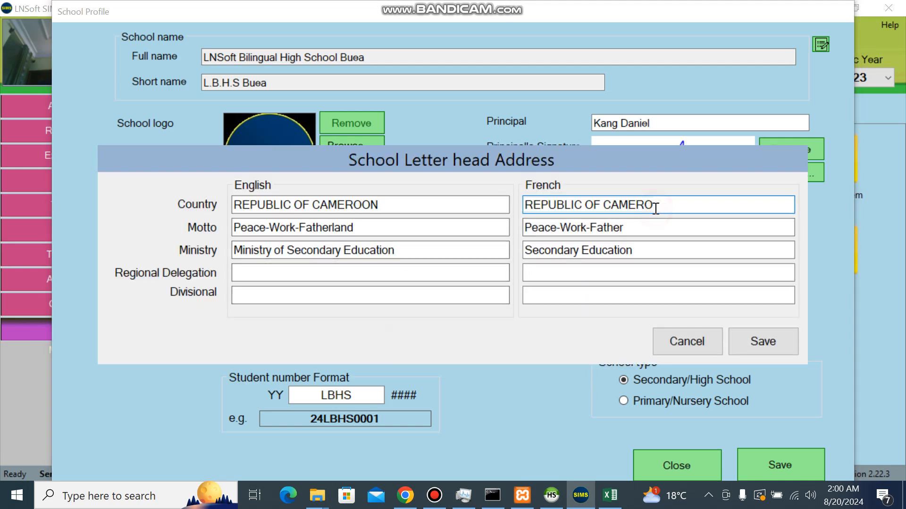
pyautogui.moveTo(656, 208); pyautogui.dragTo(518, 216)
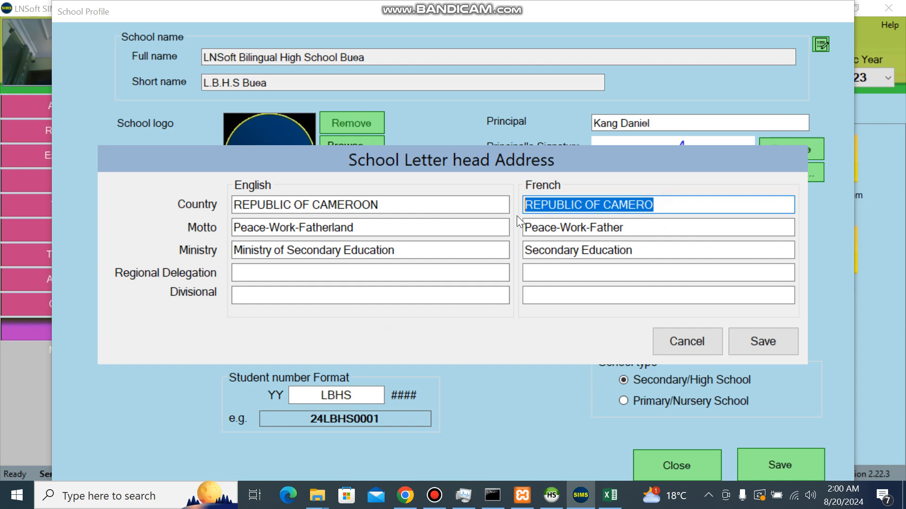
pyautogui.click(658, 208)
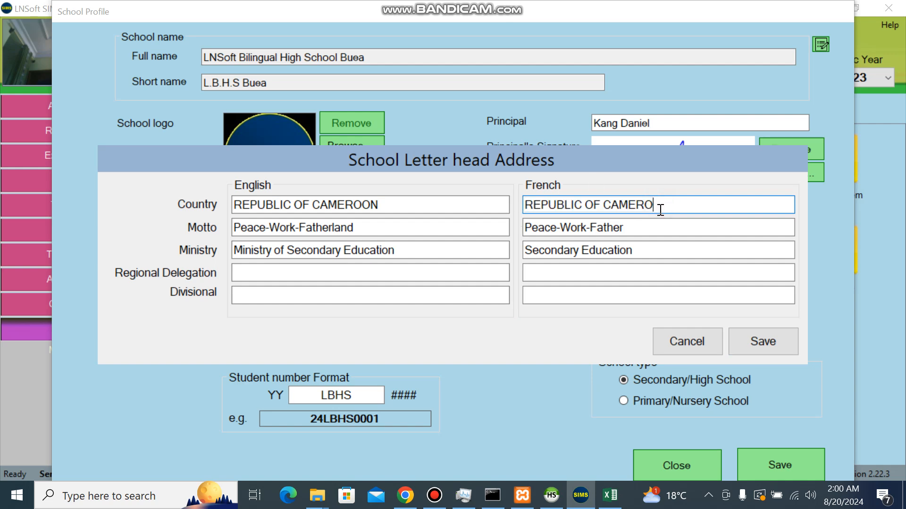
pyautogui.write('UN')
# Step: Change REPUBLIC OF to REPUBLIQUE DU and save the letterhead address details
pyautogui.click(586, 205)
pyautogui.press('BackSpace')
pyautogui.press('BackSpace')
pyautogui.press('BackSpace')
pyautogui.press('BackSpace')
pyautogui.press('BackSpace')
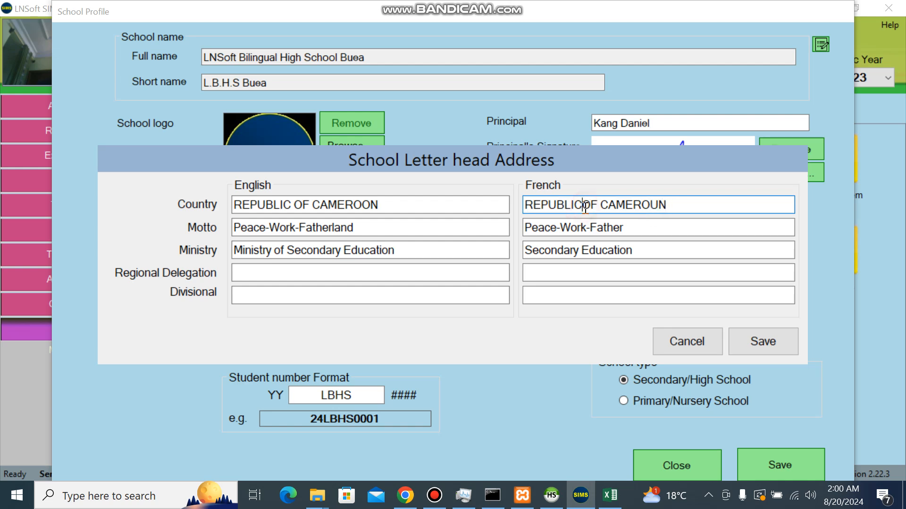
pyautogui.press('BackSpace')
pyautogui.press('BackSpace')
pyautogui.press('BackSpace')
pyautogui.press('BackSpace')
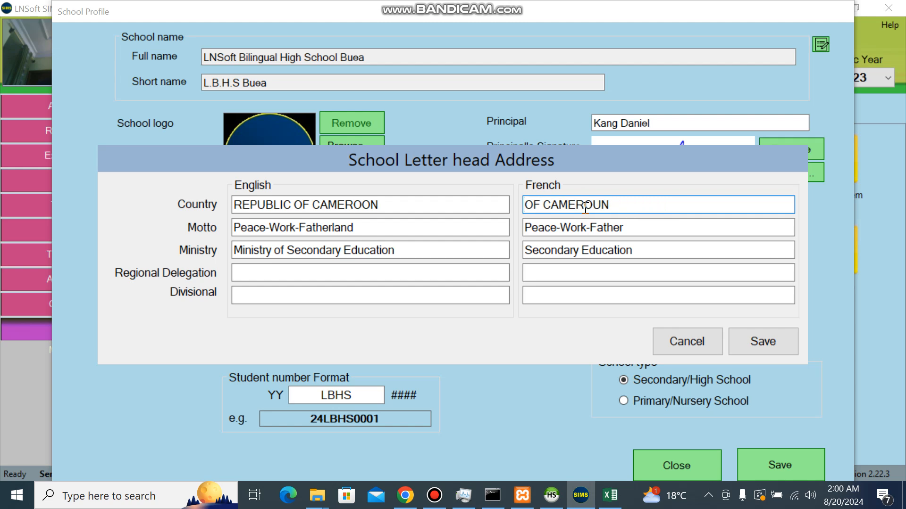
pyautogui.hotkey('ctrl', 'z')
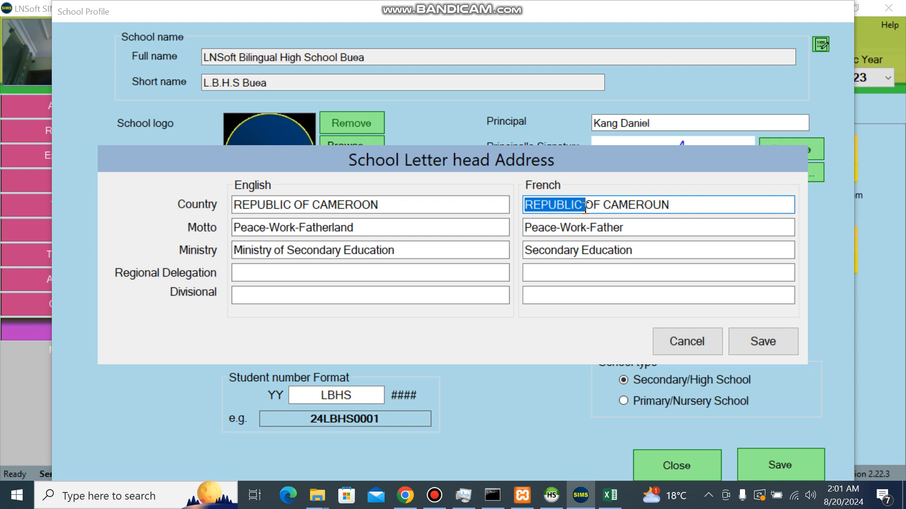
pyautogui.click(585, 207)
pyautogui.press('BackSpace')
pyautogui.press('BackSpace')
pyautogui.write('QUE')
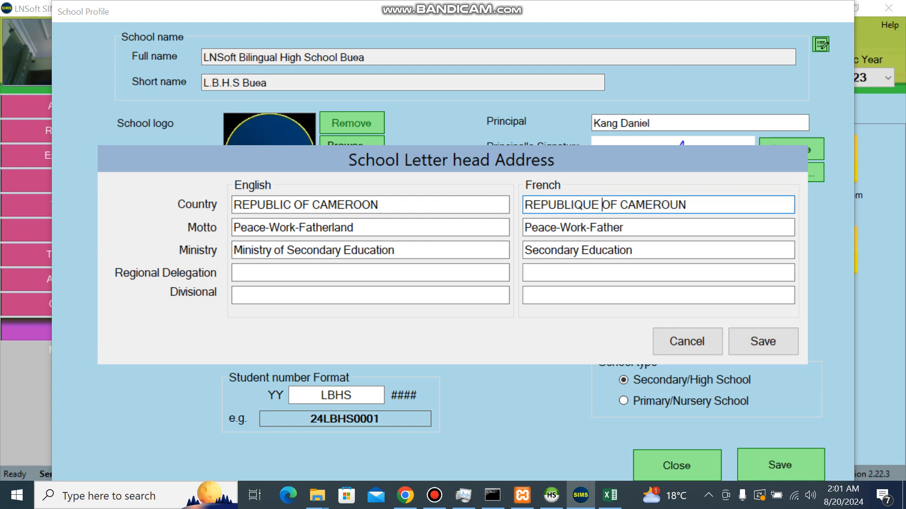
pyautogui.press('Delete')
pyautogui.press('Delete')
pyautogui.press('Delete')
pyautogui.write('DU')
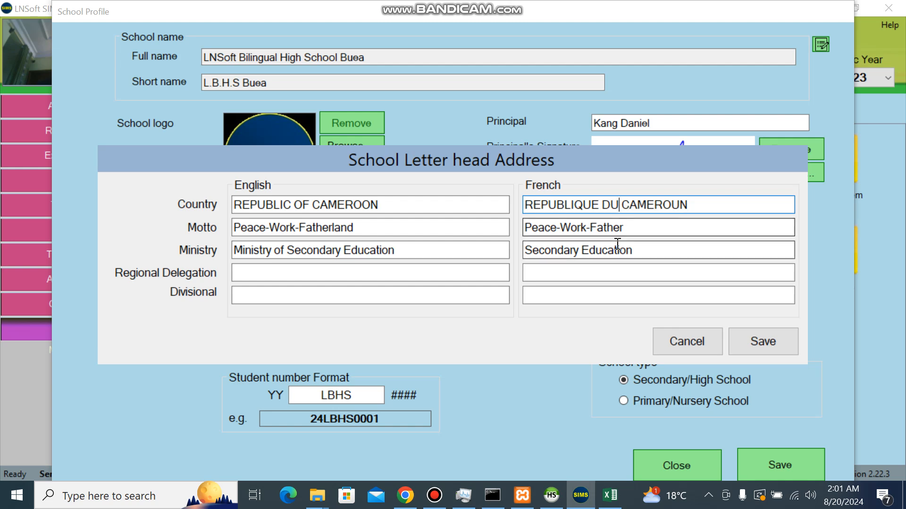
pyautogui.moveTo(629, 228); pyautogui.dragTo(521, 238)
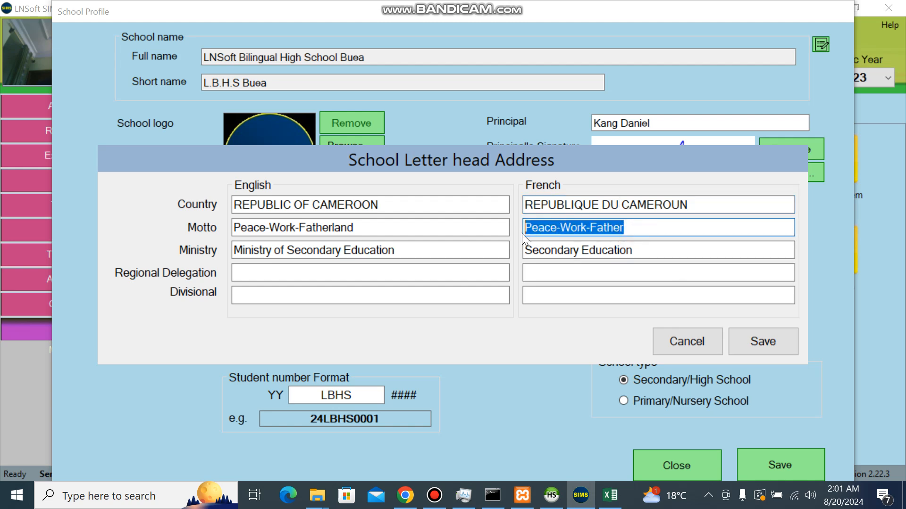
pyautogui.click(758, 336)
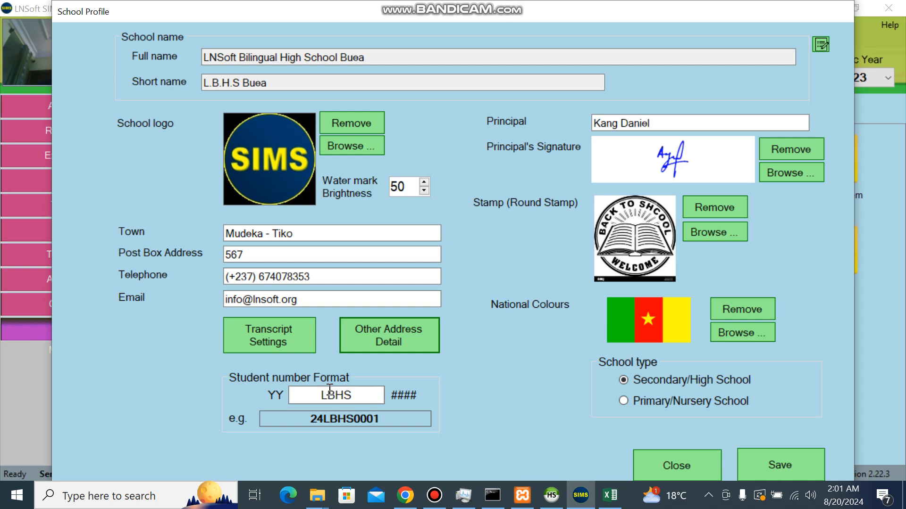
# Step: Keep the 24LBHS0001 student number format, save the school profile, and acknowledge the confirmation
pyautogui.doubleClick(354, 394)
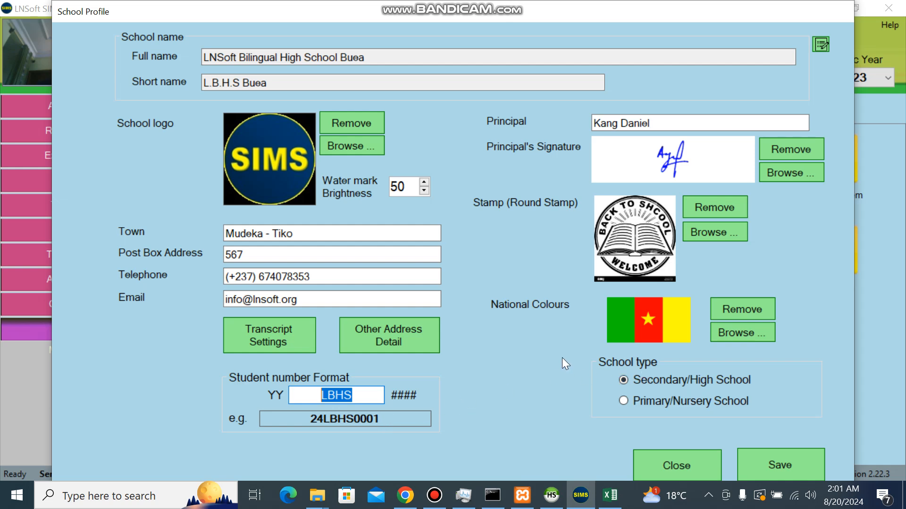
pyautogui.click(782, 466)
pyautogui.press('Return')
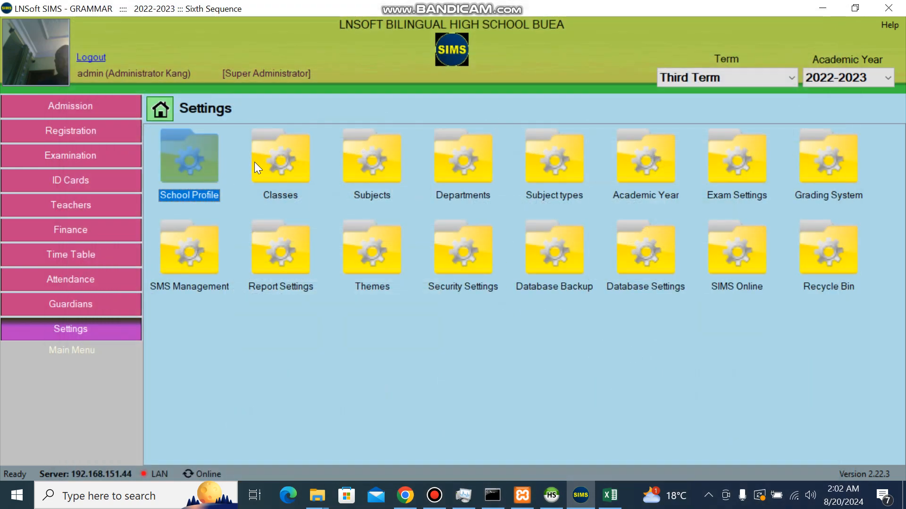
pyautogui.doubleClick(295, 171)
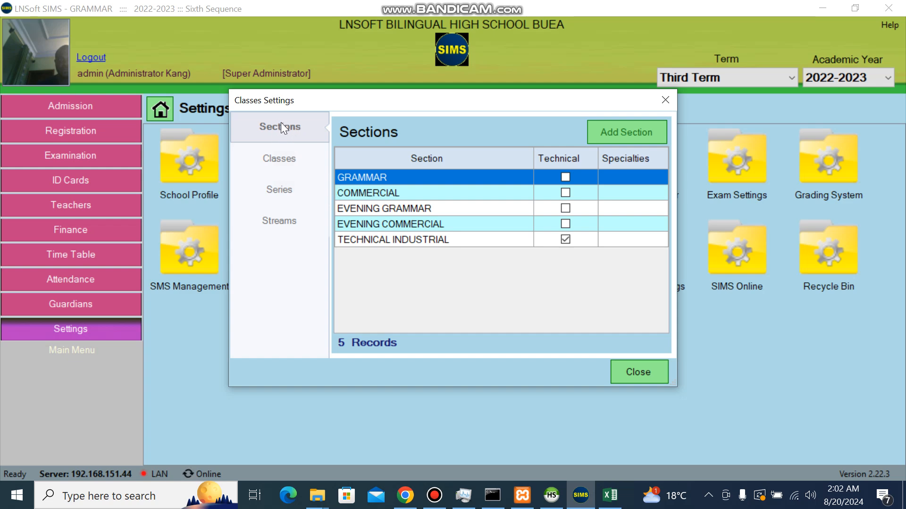
pyautogui.click(289, 162)
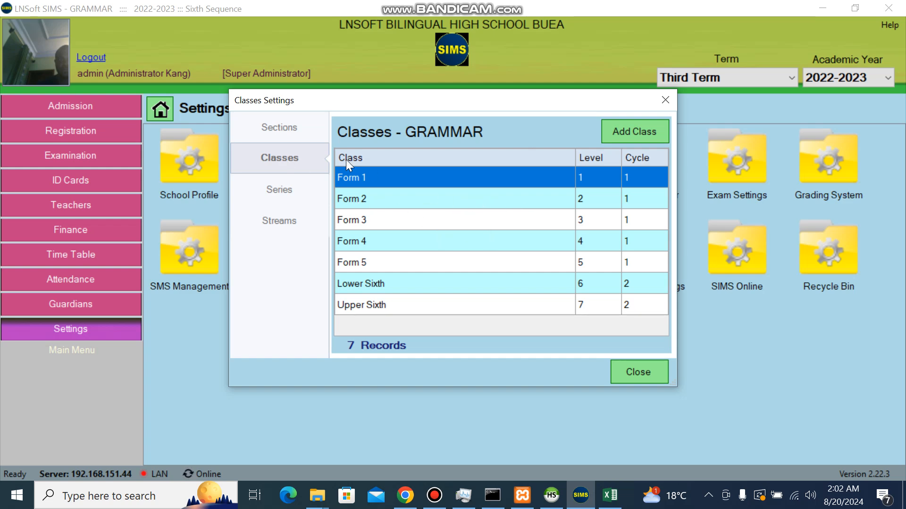
pyautogui.click(291, 194)
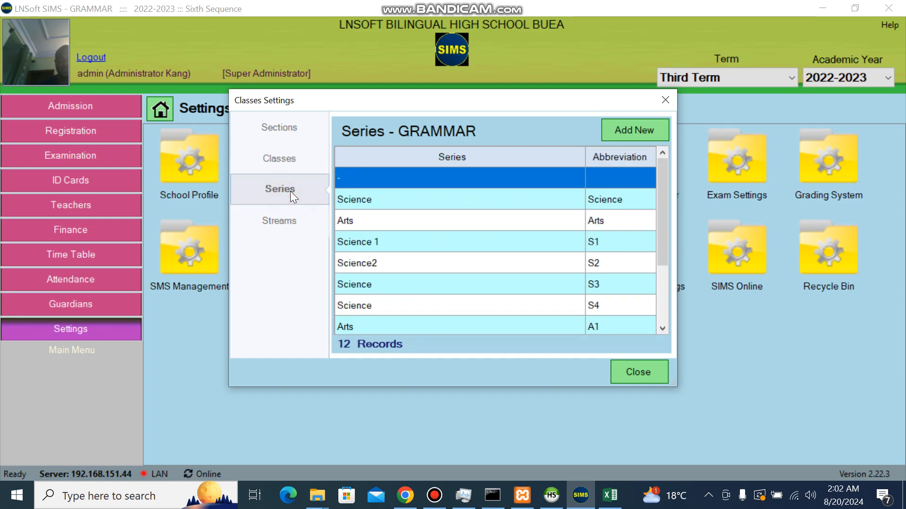
pyautogui.click(284, 221)
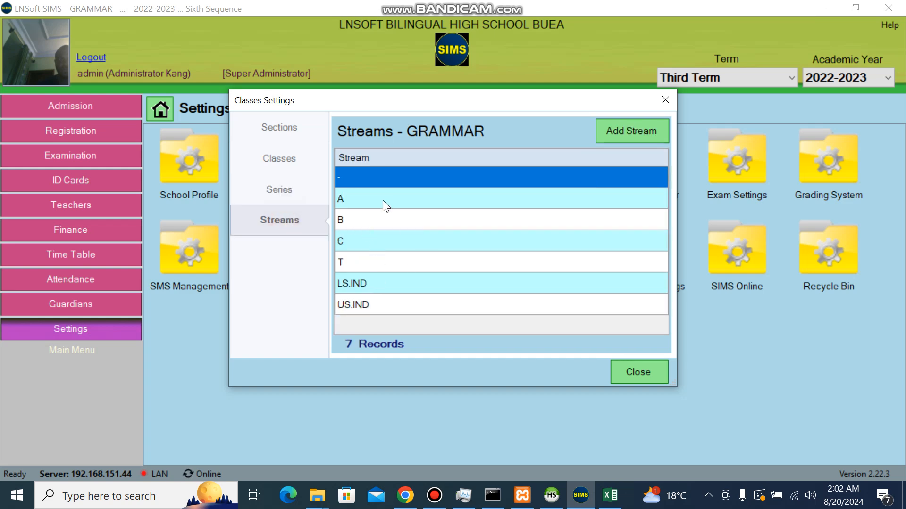
pyautogui.click(642, 131)
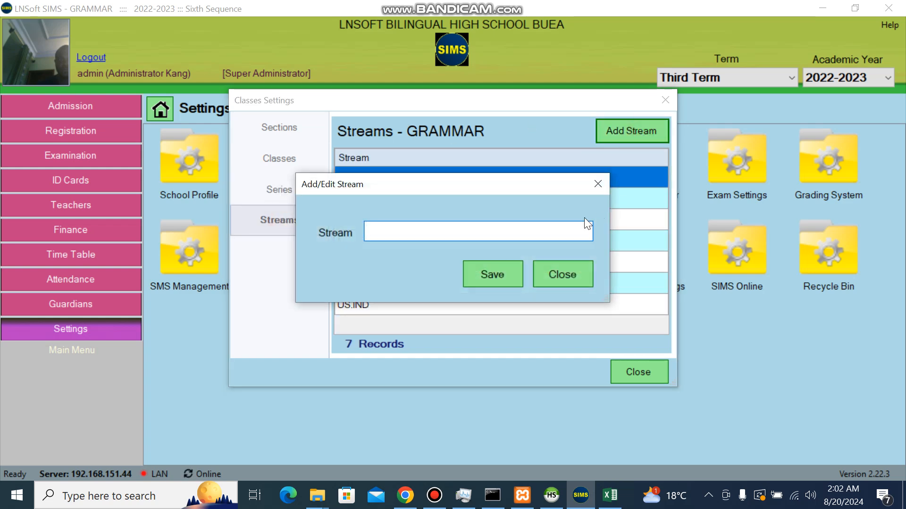
pyautogui.click(565, 273)
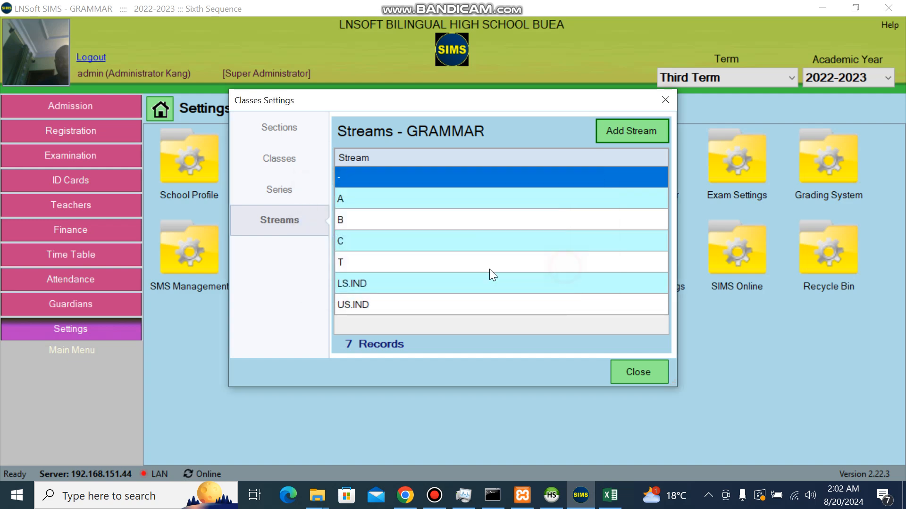
pyautogui.click(292, 190)
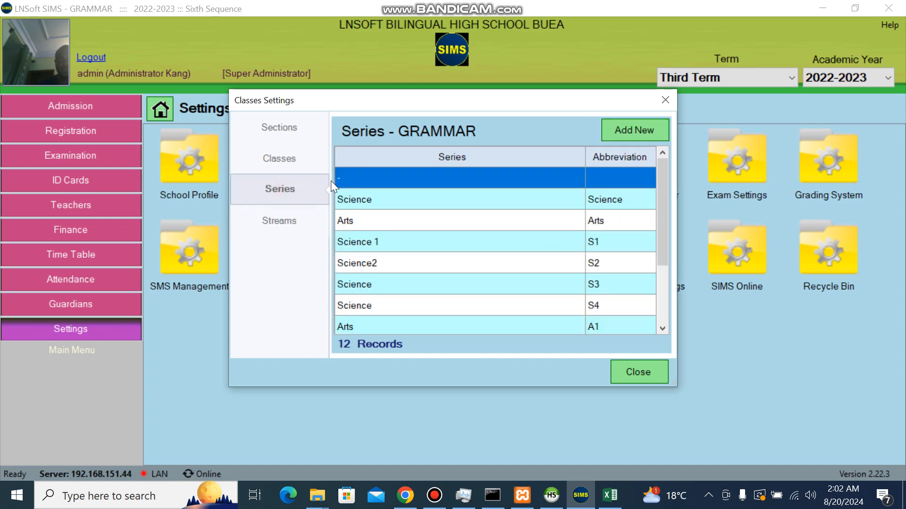
pyautogui.click(293, 161)
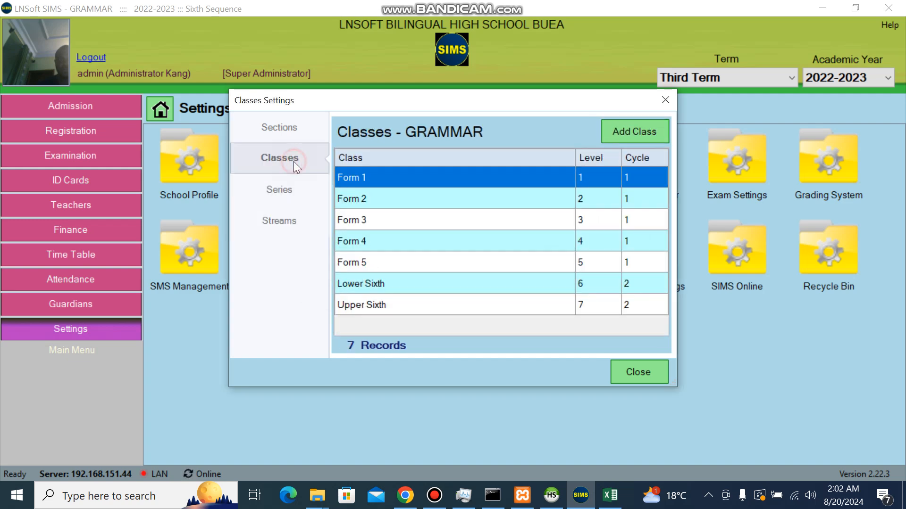
pyautogui.click(298, 133)
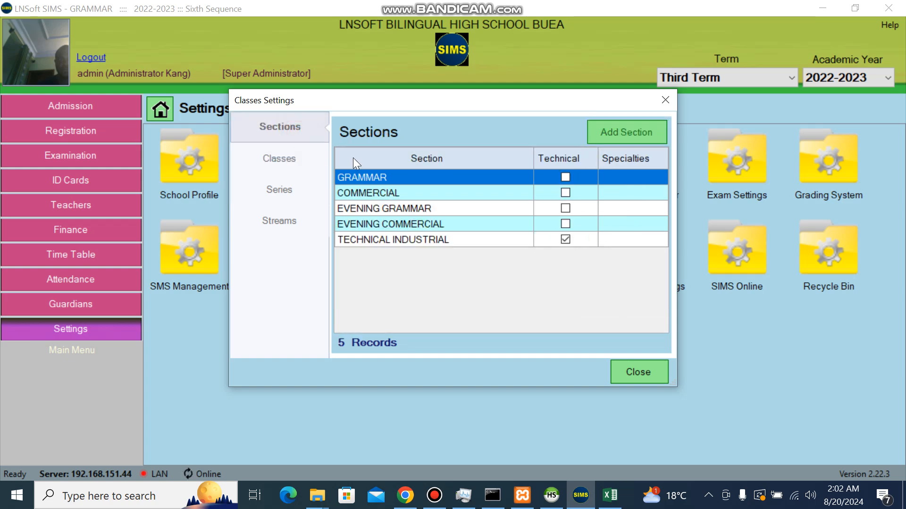
pyautogui.rightClick(367, 173)
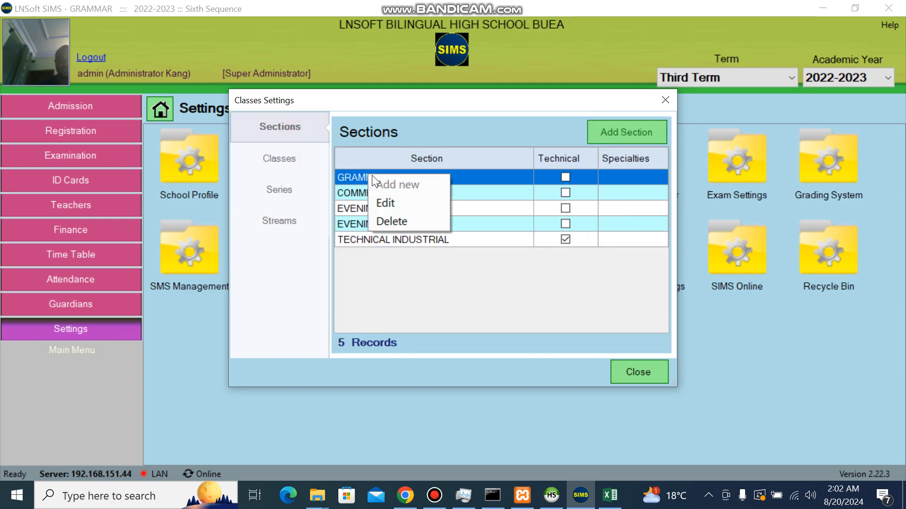
pyautogui.click(395, 198)
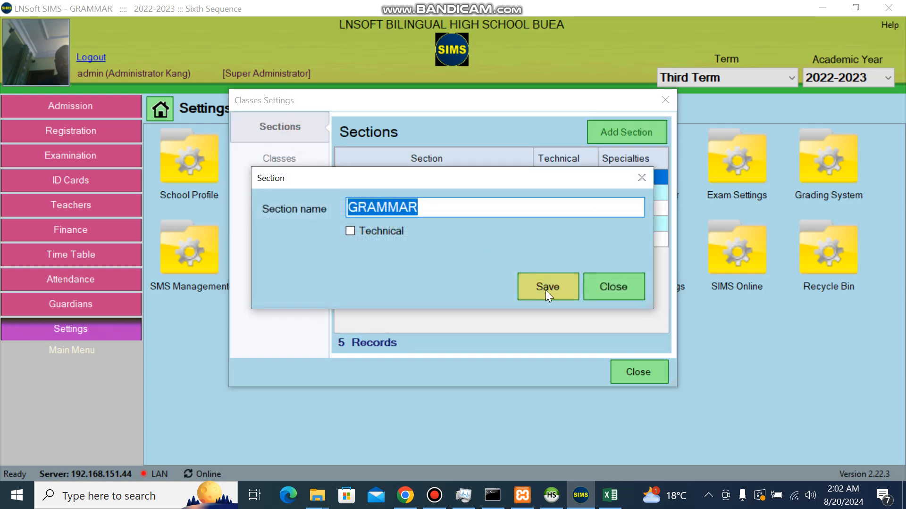
pyautogui.click(619, 284)
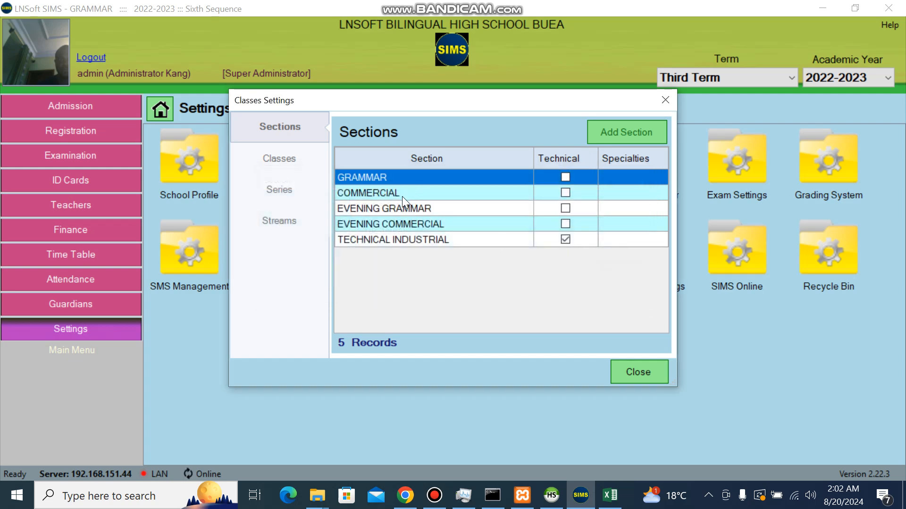
pyautogui.click(402, 241)
pyautogui.rightClick(402, 241)
pyautogui.click(437, 268)
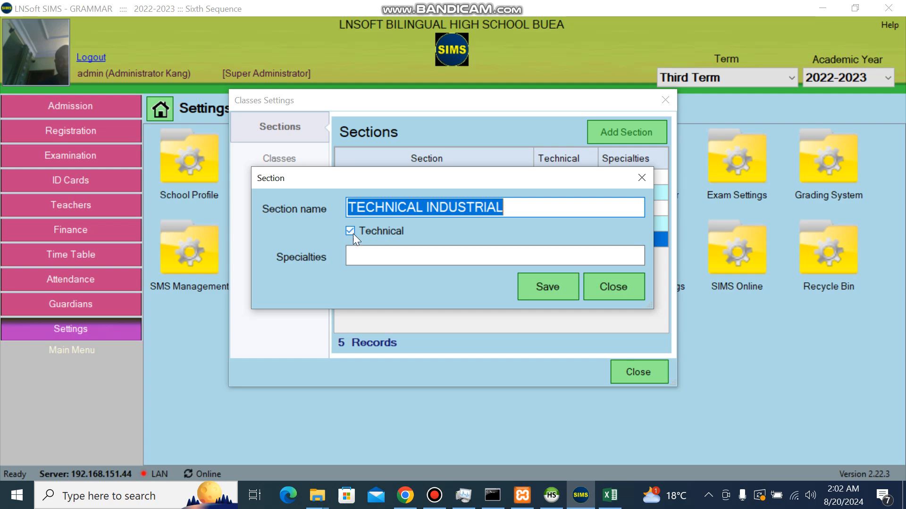
pyautogui.click(610, 287)
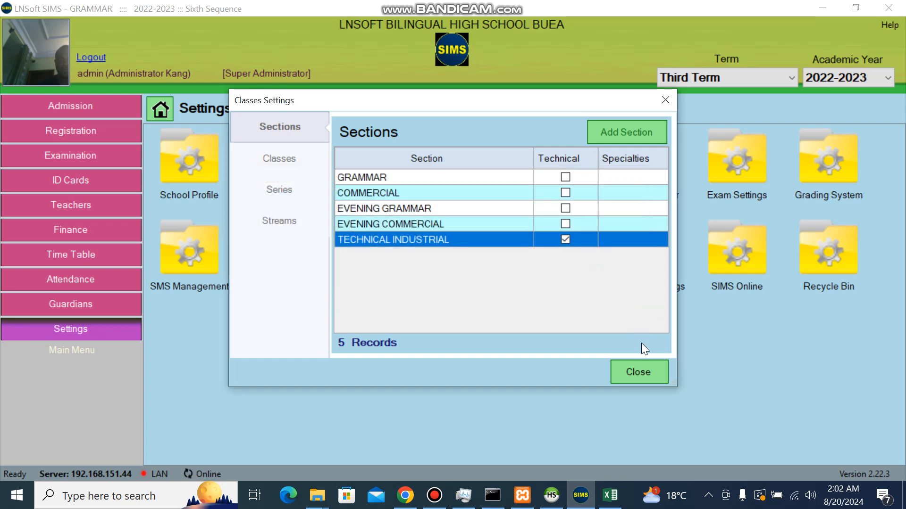
pyautogui.click(637, 369)
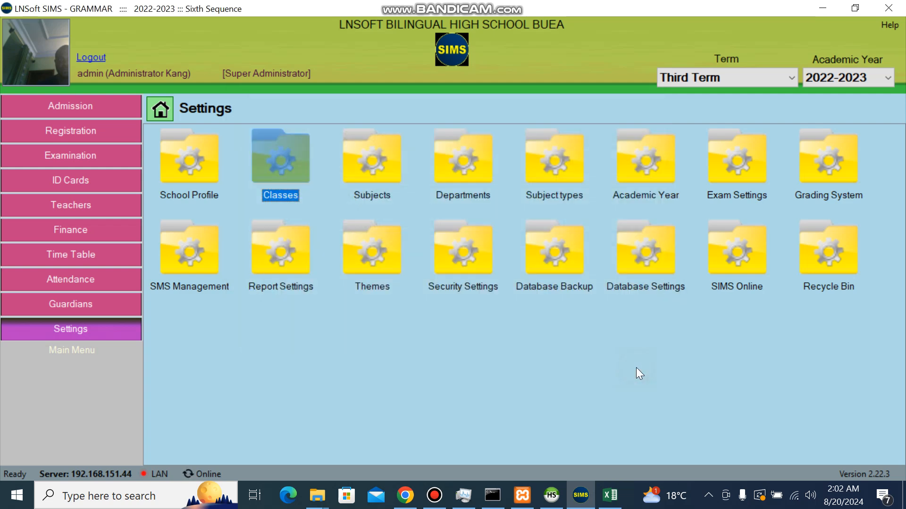
# Step: Add STEM as a shared subject in the Subjects list, save it, and close the list
pyautogui.doubleClick(373, 180)
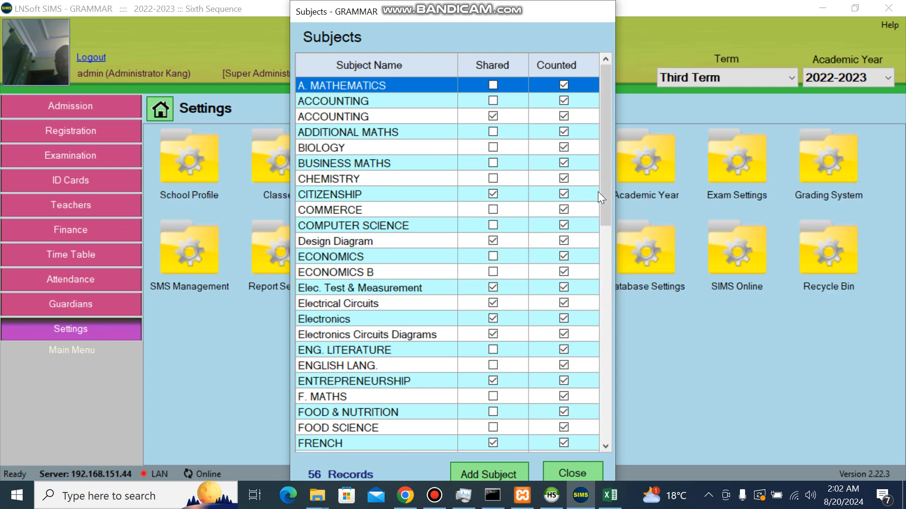
pyautogui.moveTo(607, 196); pyautogui.dragTo(605, 415)
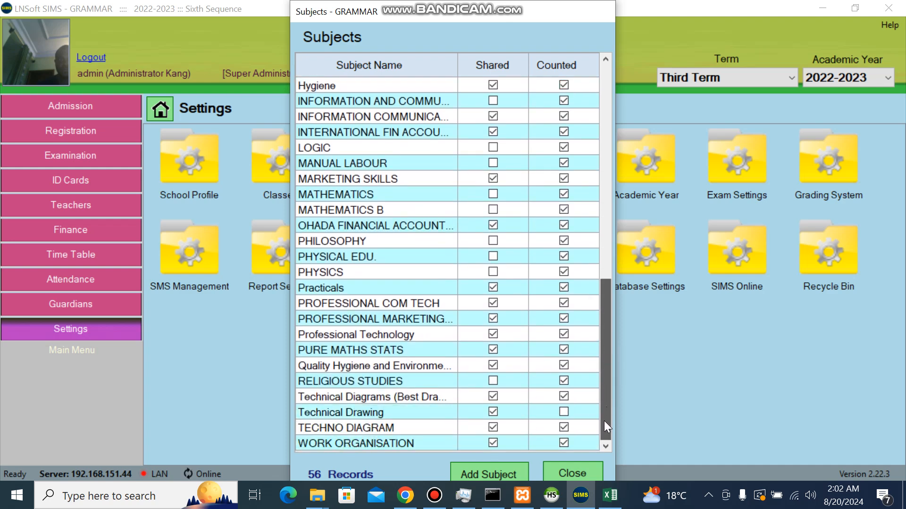
pyautogui.moveTo(604, 421); pyautogui.dragTo(601, 241)
pyautogui.click(500, 469)
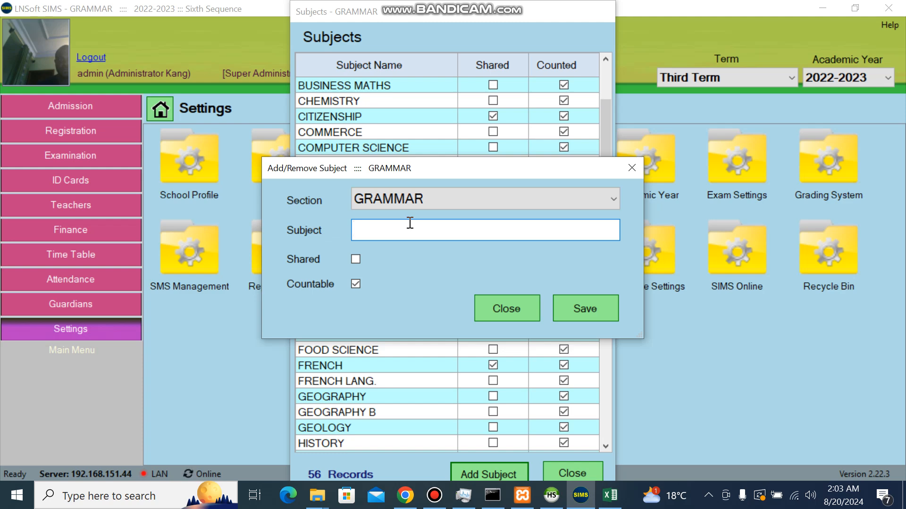
pyautogui.write('STEM')
pyautogui.click(355, 259)
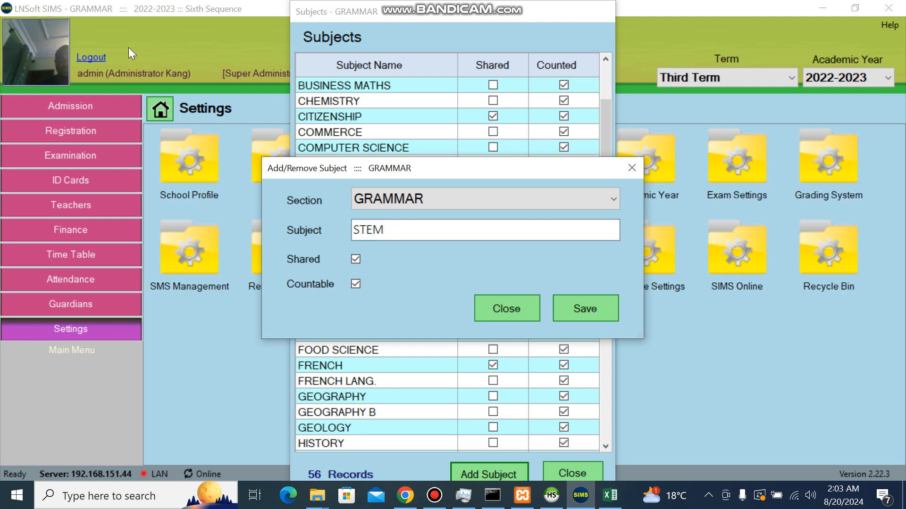
pyautogui.click(595, 306)
pyautogui.click(563, 468)
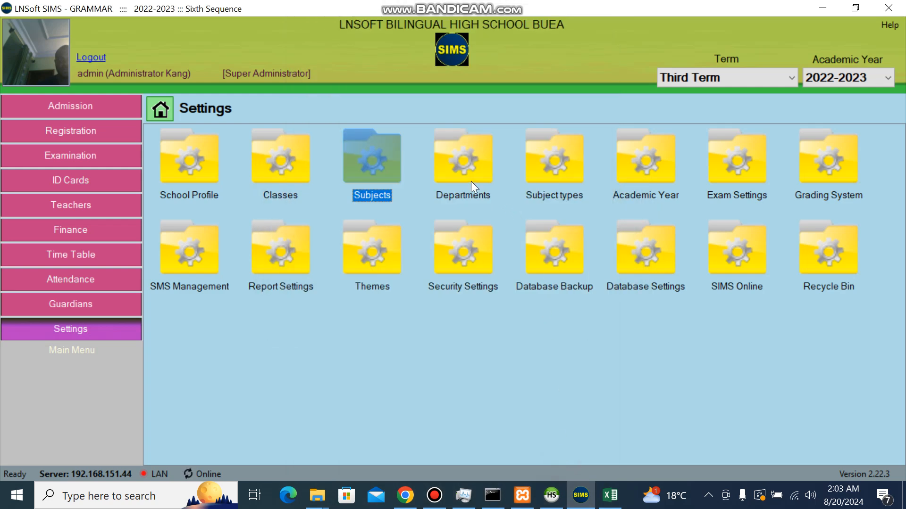
pyautogui.doubleClick(472, 185)
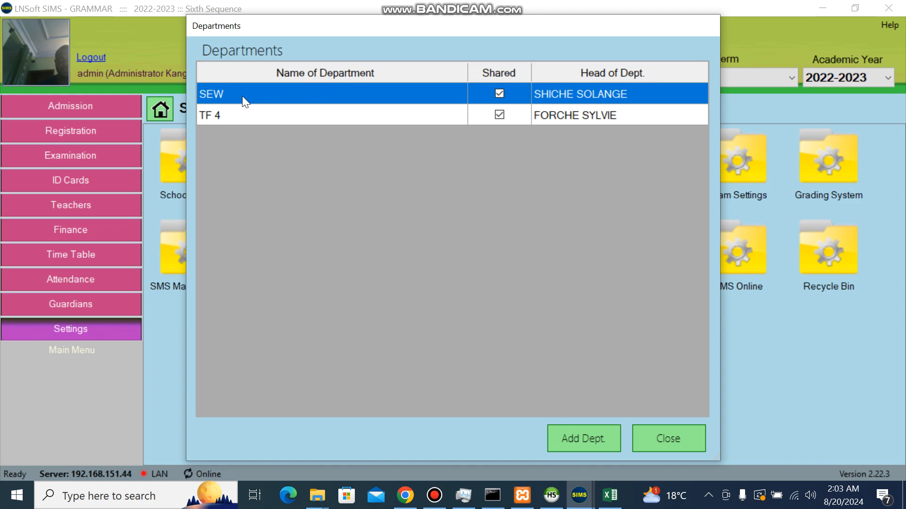
pyautogui.click(567, 430)
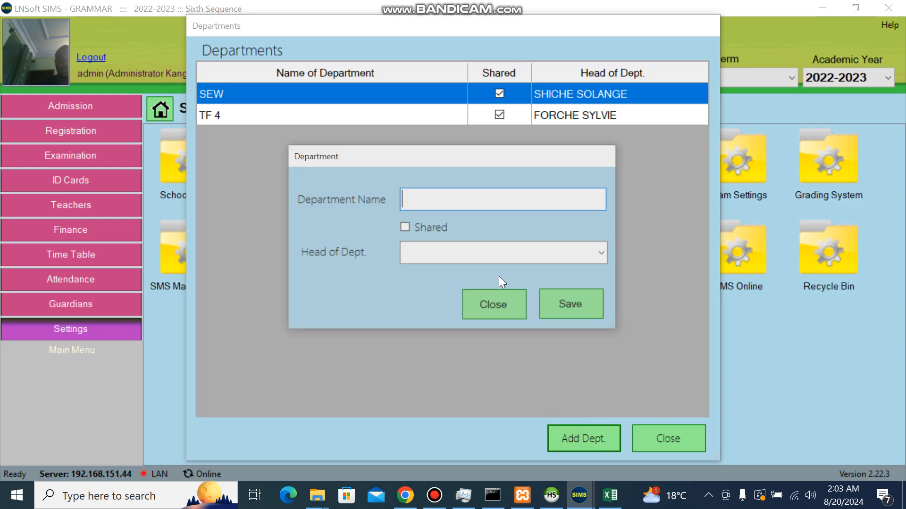
pyautogui.click(448, 254)
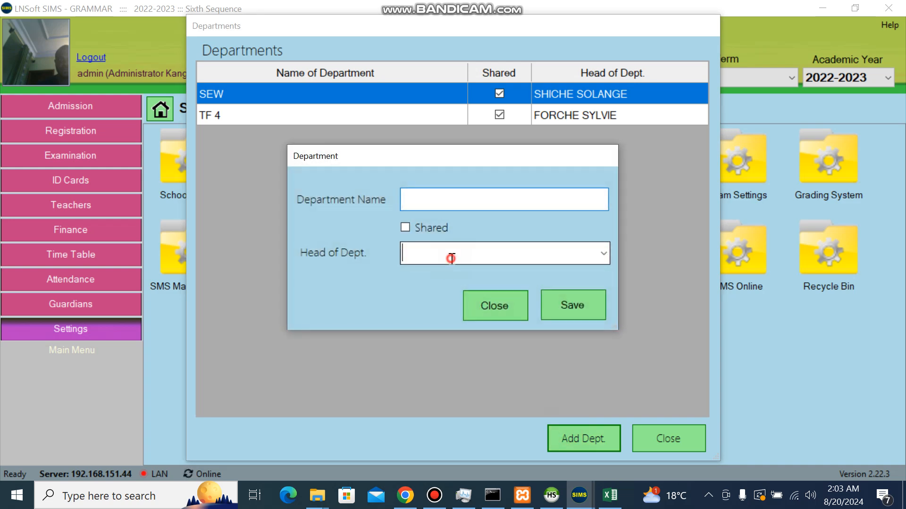
pyautogui.click(605, 252)
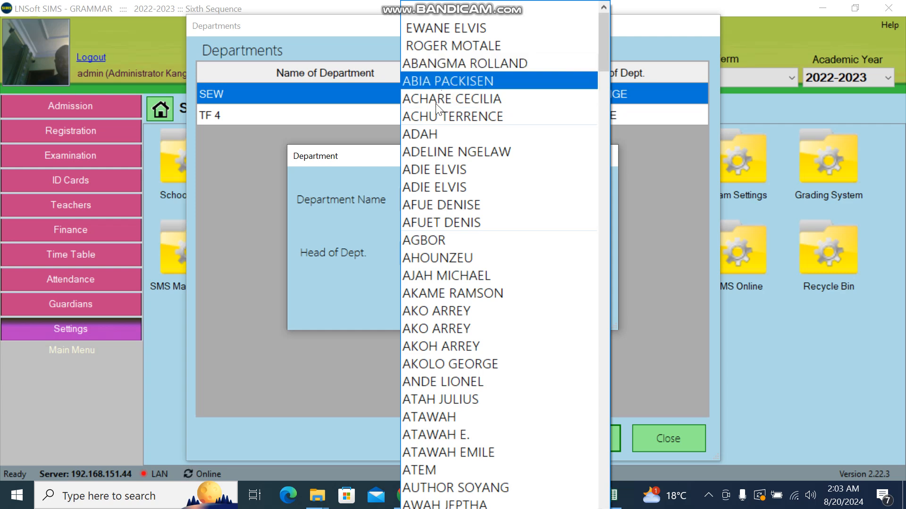
pyautogui.click(355, 211)
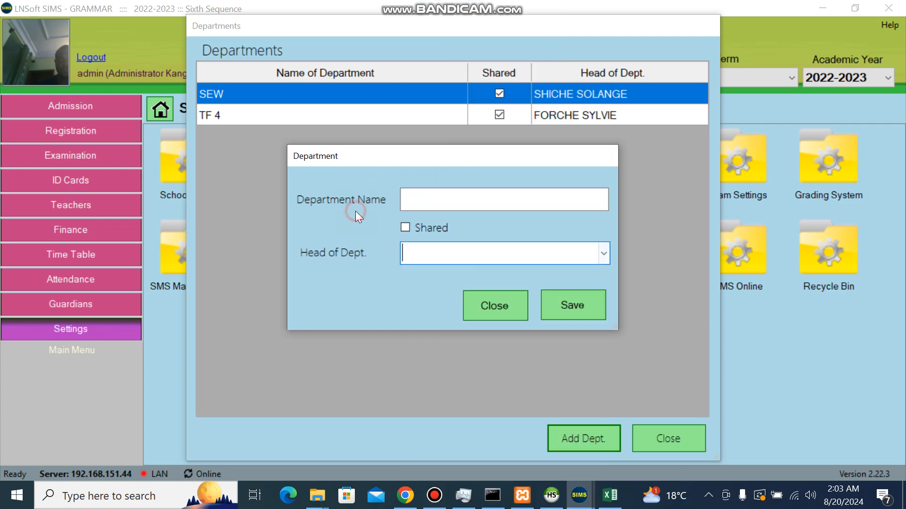
pyautogui.click(487, 305)
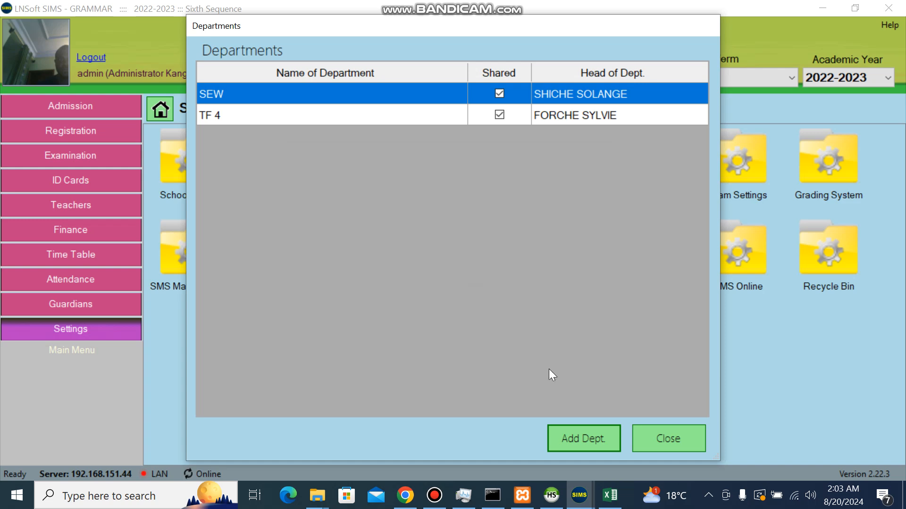
pyautogui.click(665, 443)
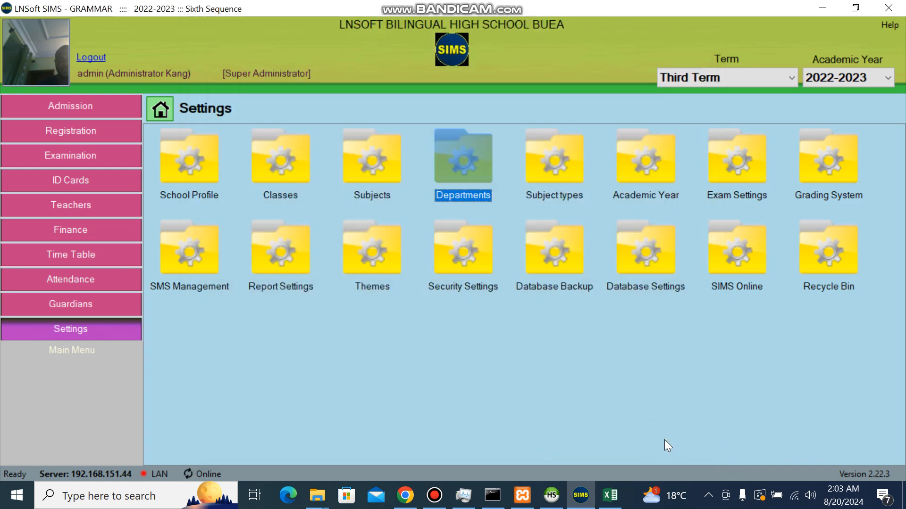
# Step: In Subject types, move Science Subjects up to the top of the list
pyautogui.doubleClick(555, 178)
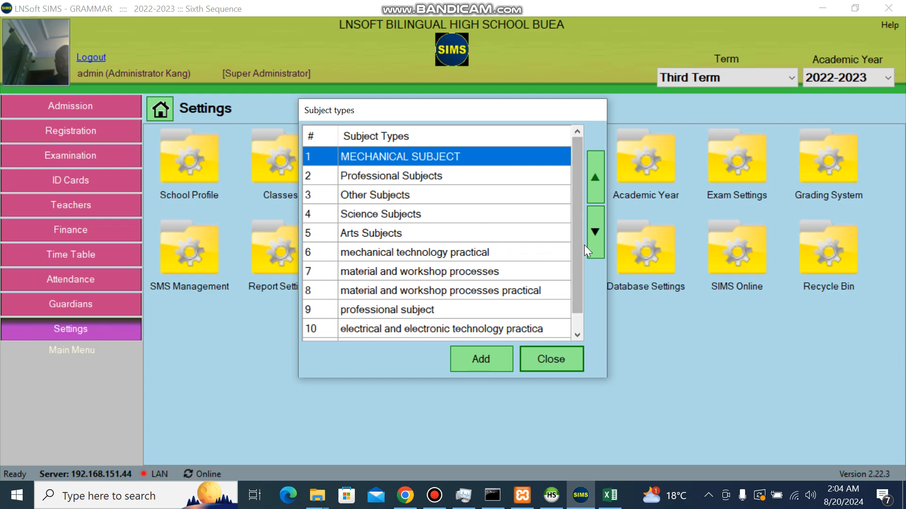
pyautogui.moveTo(576, 247); pyautogui.dragTo(581, 193)
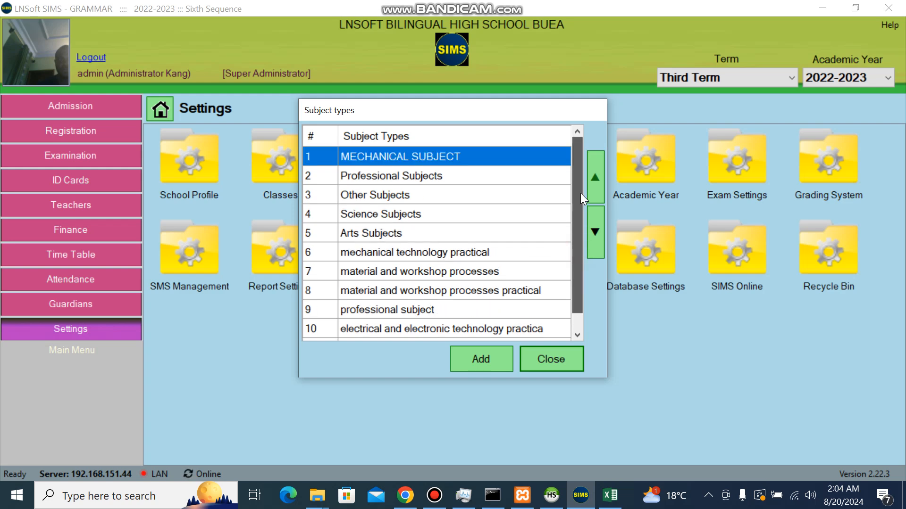
pyautogui.click(409, 216)
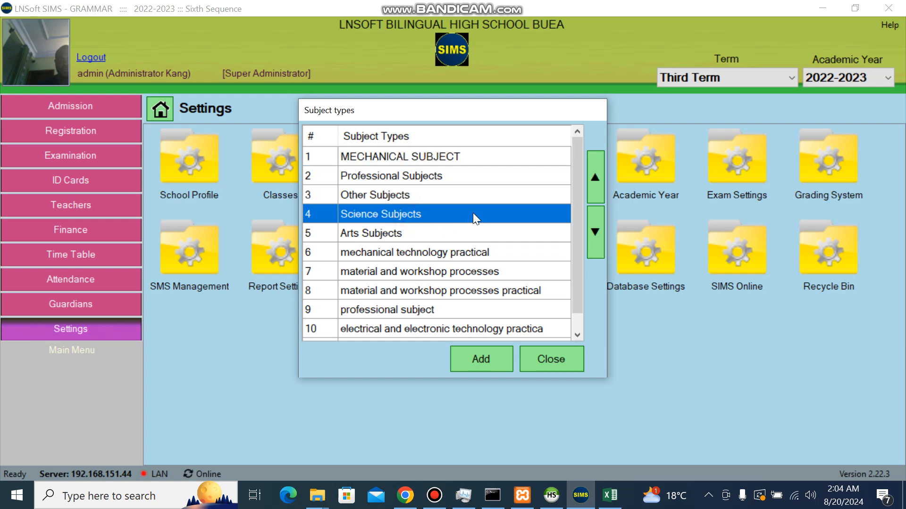
pyautogui.click(596, 178)
pyautogui.click(596, 177)
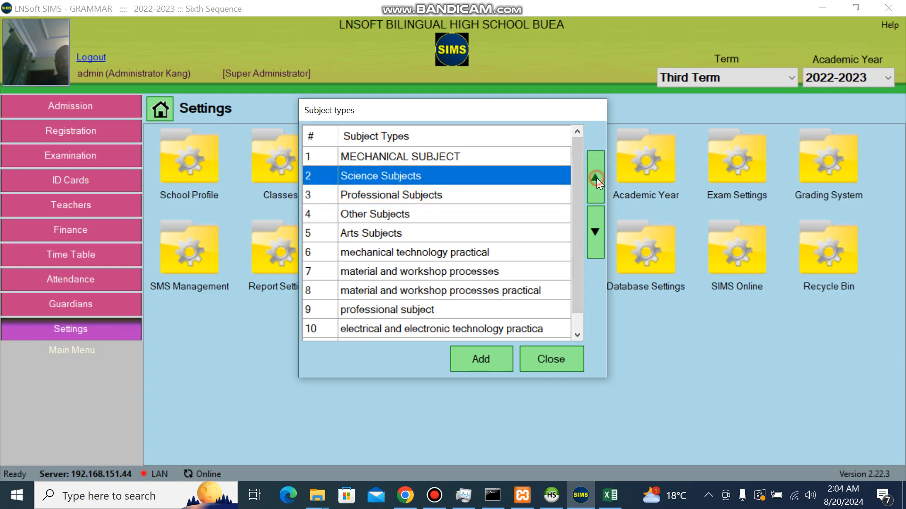
pyautogui.click(596, 178)
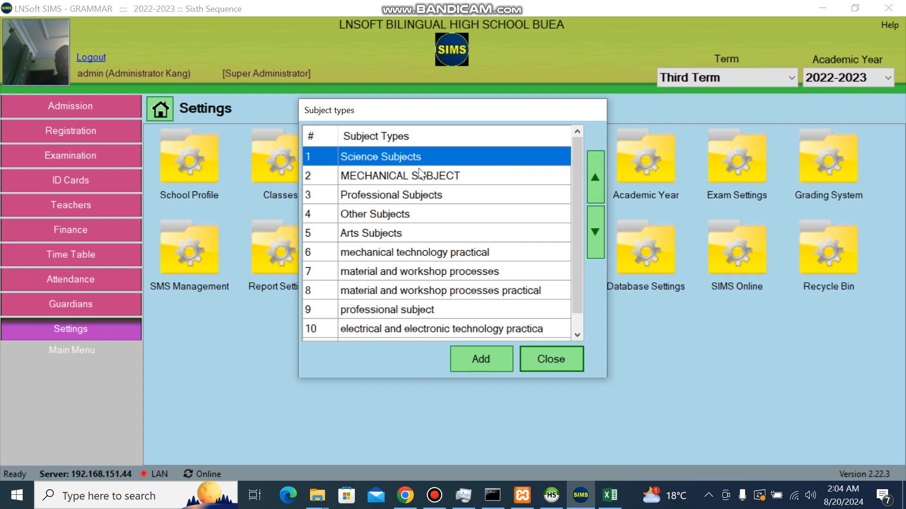
# Step: Move Arts, Professional and Other Subjects up to follow Science Subjects
pyautogui.click(377, 235)
pyautogui.click(596, 177)
pyautogui.click(595, 178)
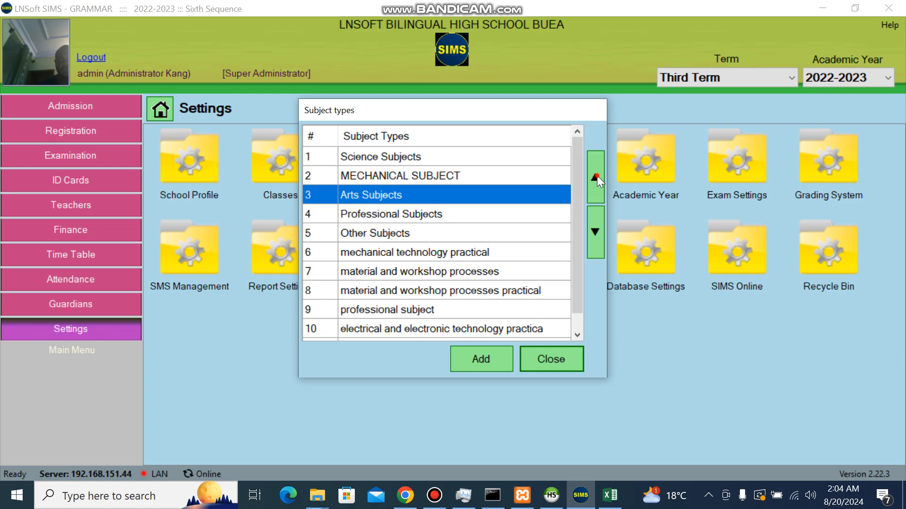
pyautogui.click(595, 178)
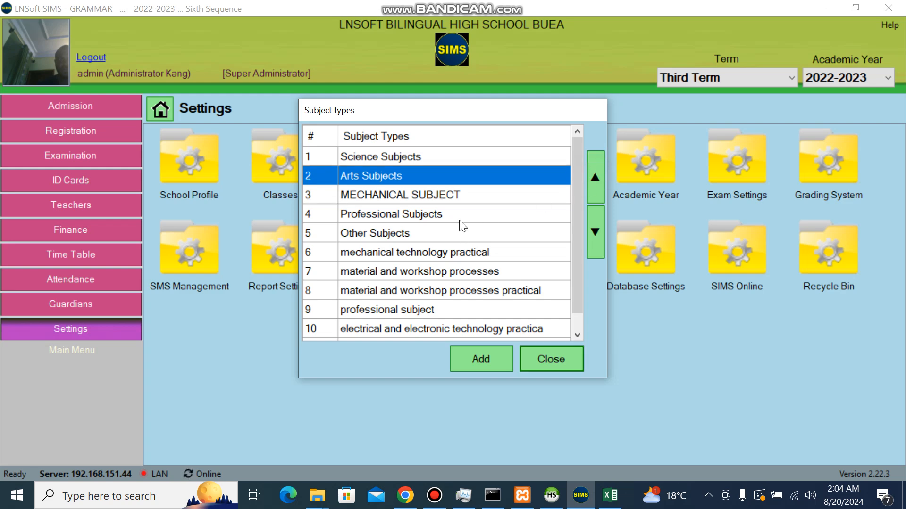
pyautogui.click(458, 216)
pyautogui.click(593, 181)
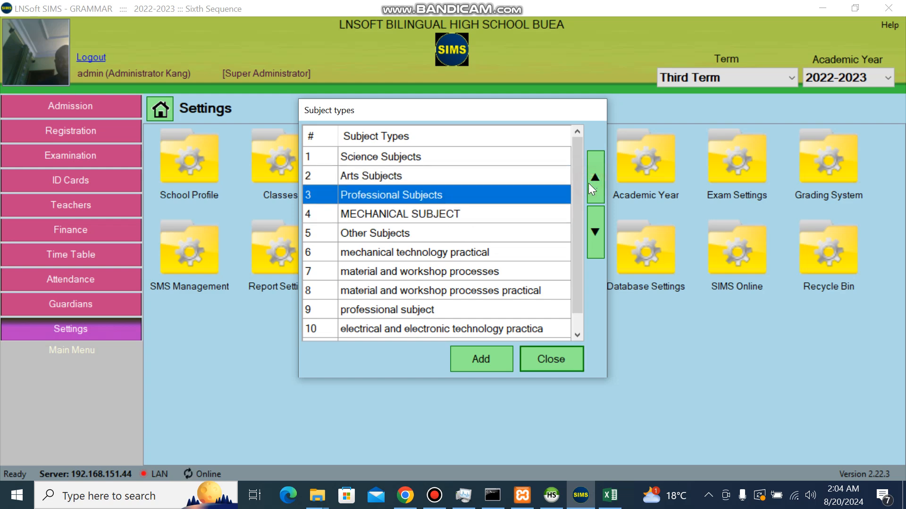
pyautogui.click(454, 234)
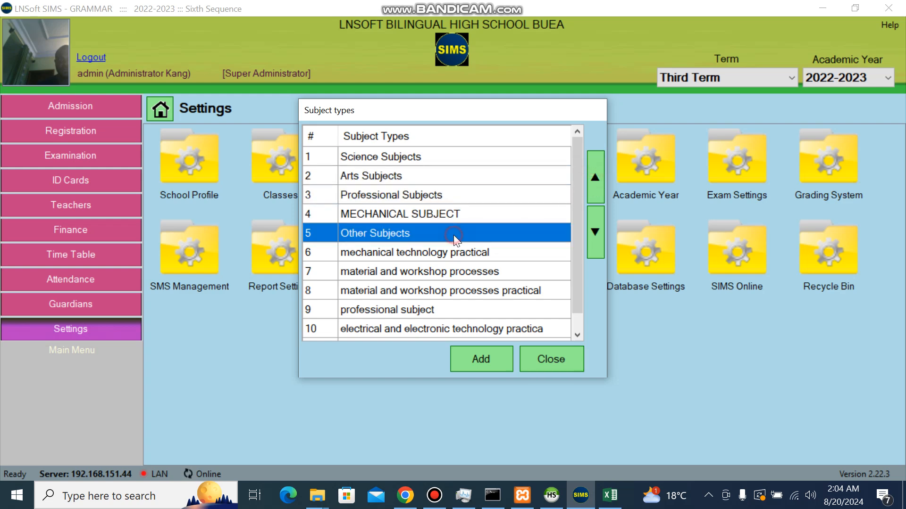
pyautogui.click(601, 184)
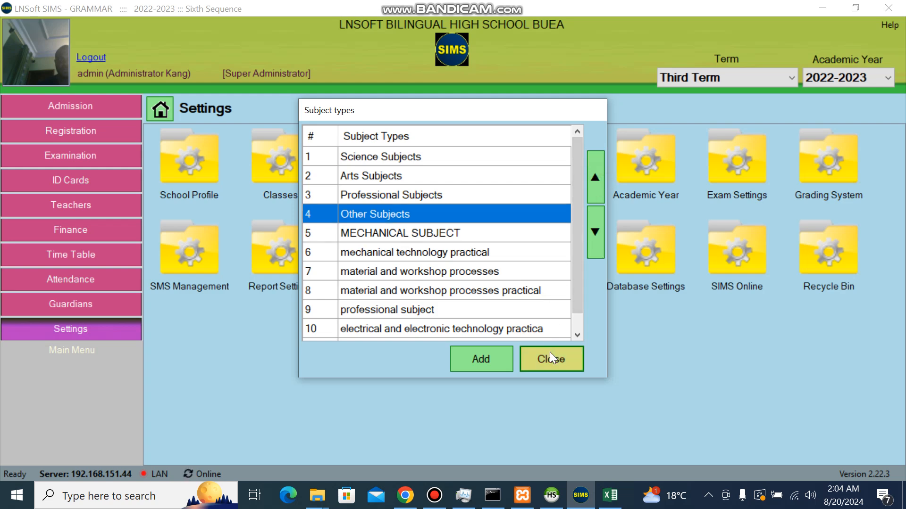
# Step: Add and save a 'Compulsory subjects' subject type, then close the Subject types list
pyautogui.click(482, 358)
pyautogui.click(448, 231)
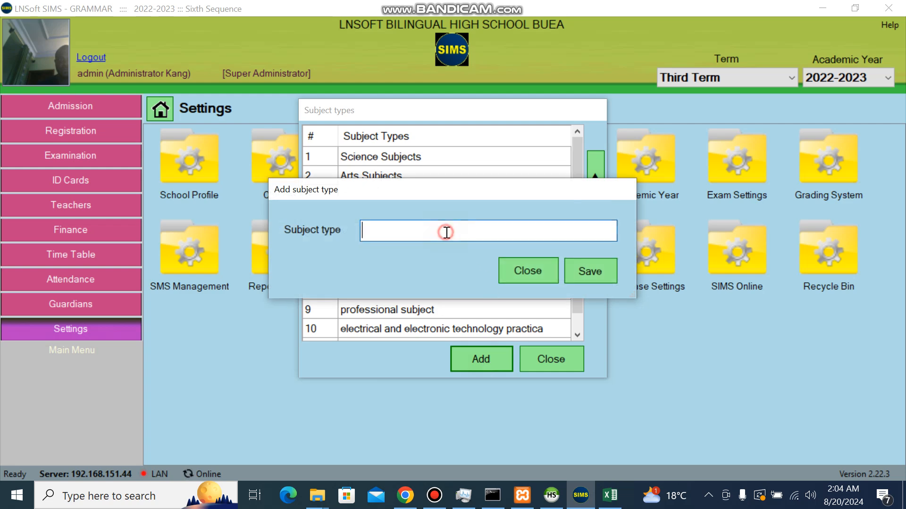
pyautogui.write('ctic')
pyautogui.press('BackSpace')
pyautogui.press('BackSpace')
pyautogui.write('Com')
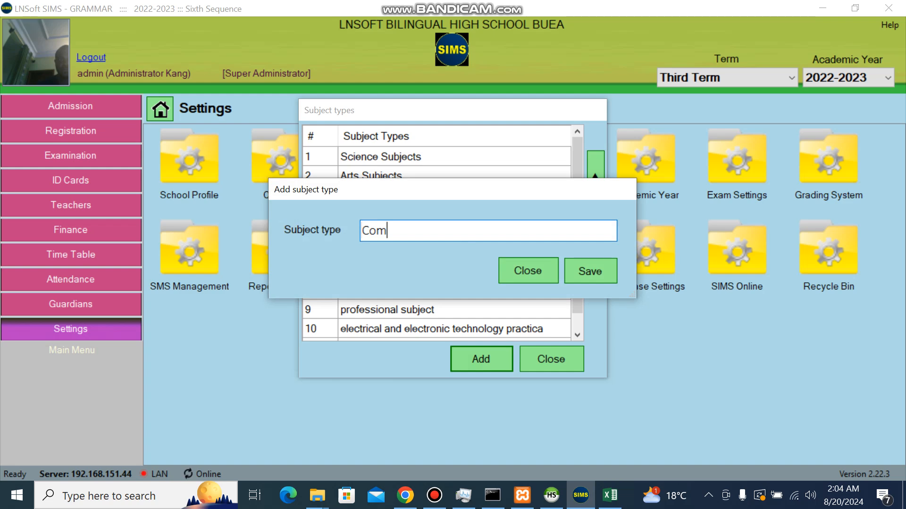
pyautogui.write('pulsory sub')
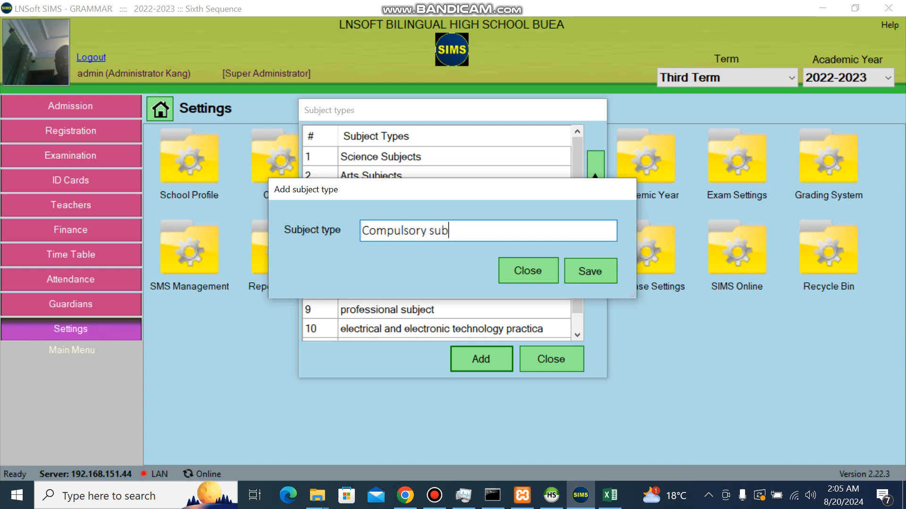
pyautogui.write('jects')
pyautogui.click(599, 273)
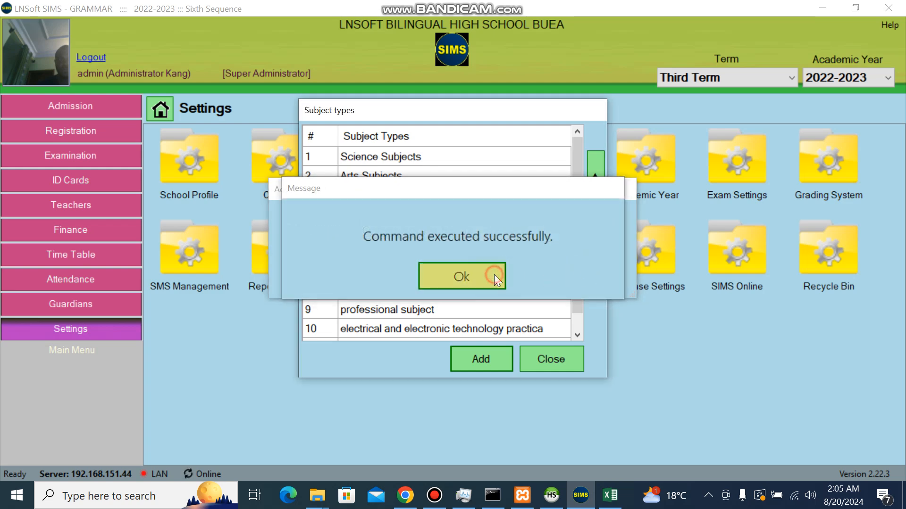
pyautogui.click(494, 278)
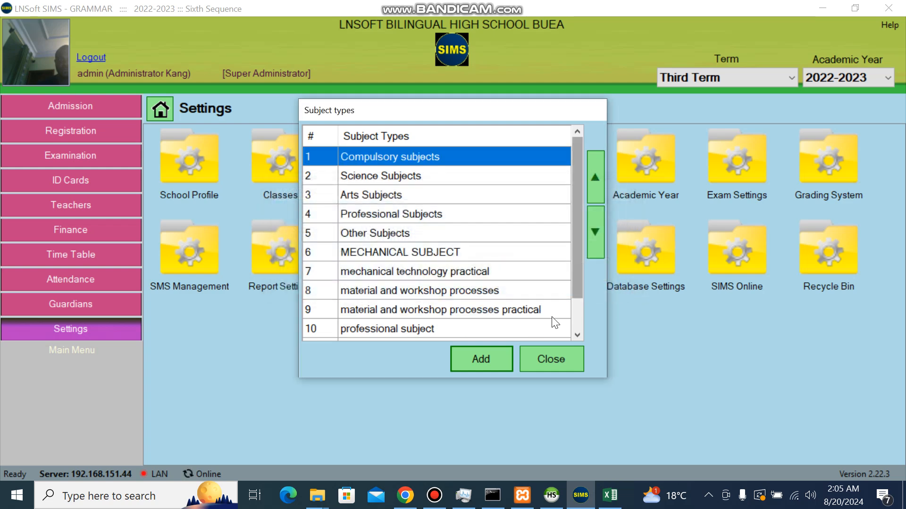
pyautogui.click(544, 354)
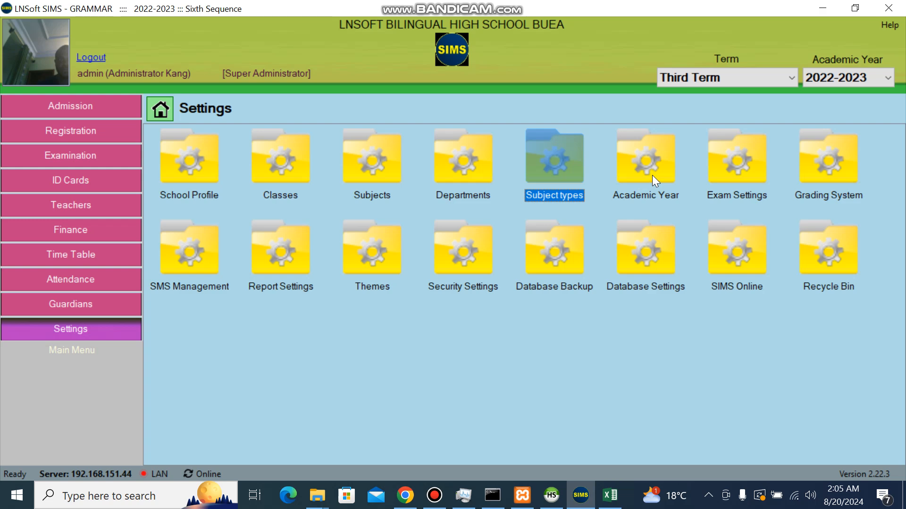
# Step: Open the Academic Year session settings, entering the admin password
pyautogui.doubleClick(652, 175)
pyautogui.write('admin12345')
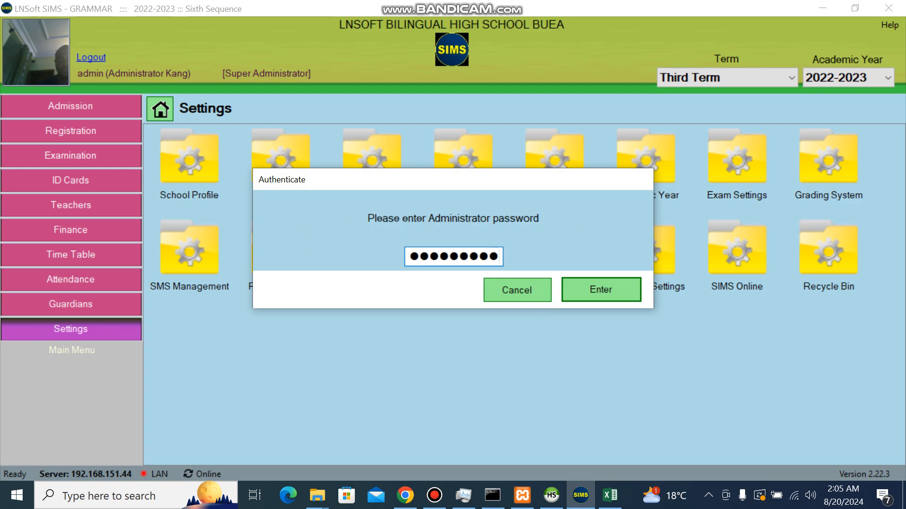
pyautogui.press('Return')
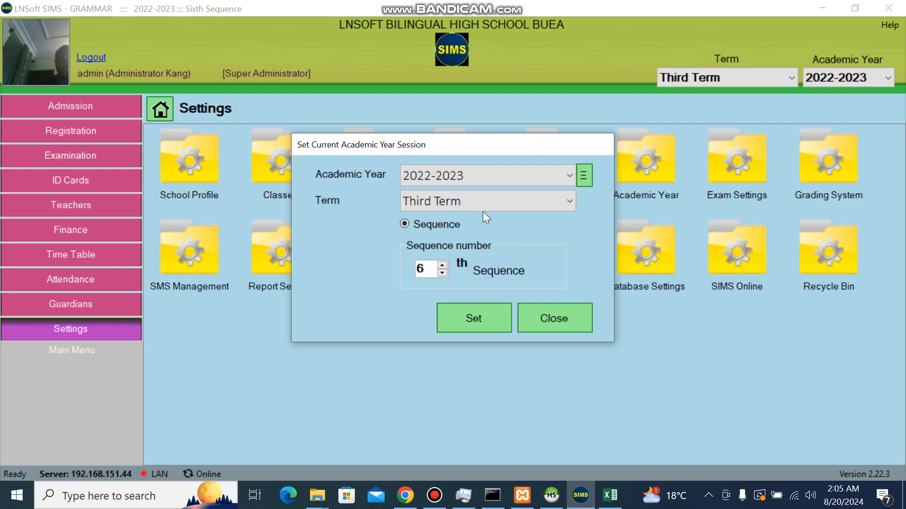
# Step: Try Second Term in the Term box, then set the term back to Third Term
pyautogui.click(499, 205)
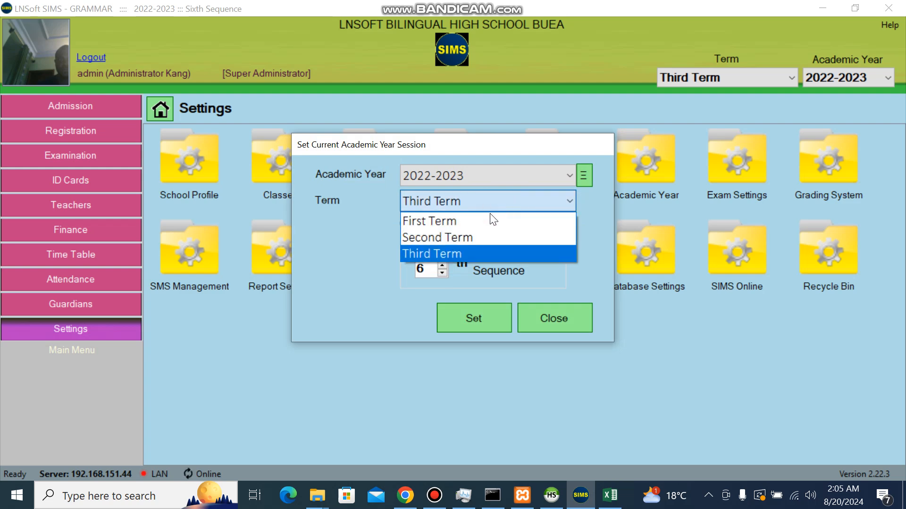
pyautogui.click(462, 238)
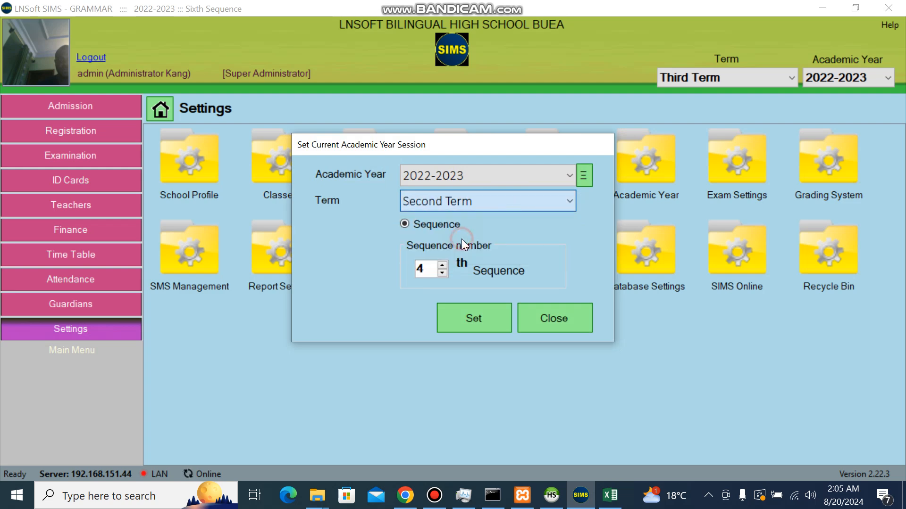
pyautogui.click(491, 199)
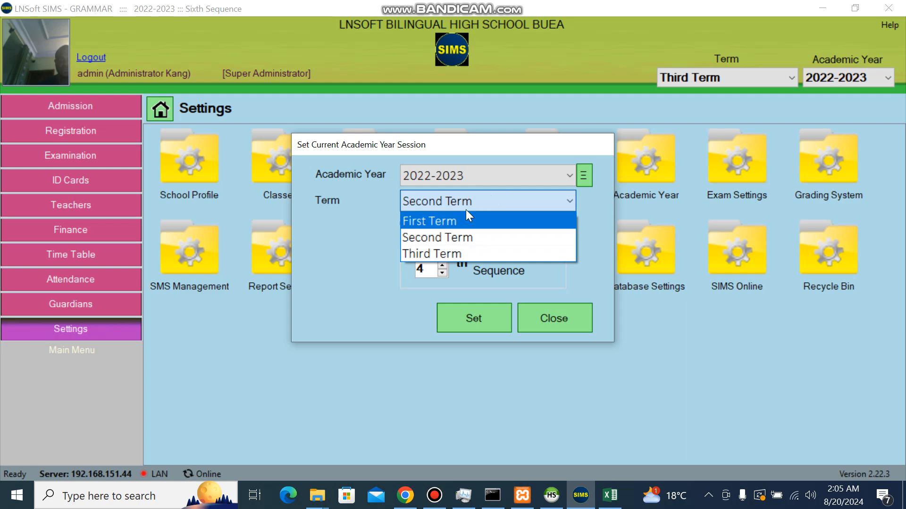
pyautogui.click(486, 164)
pyautogui.click(490, 198)
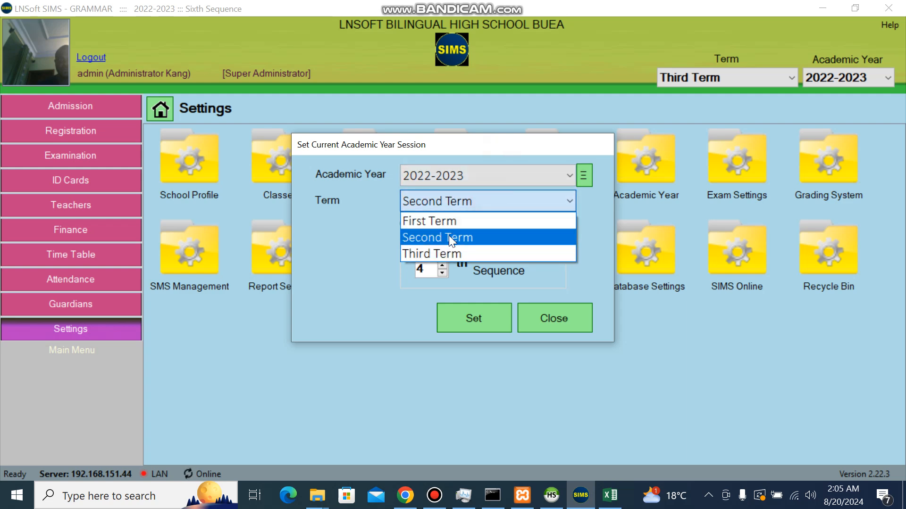
pyautogui.click(448, 236)
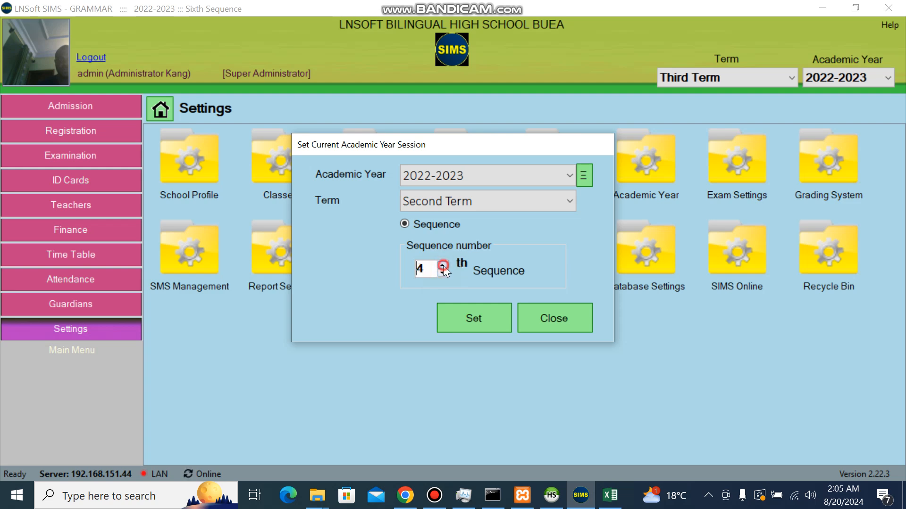
pyautogui.click(475, 203)
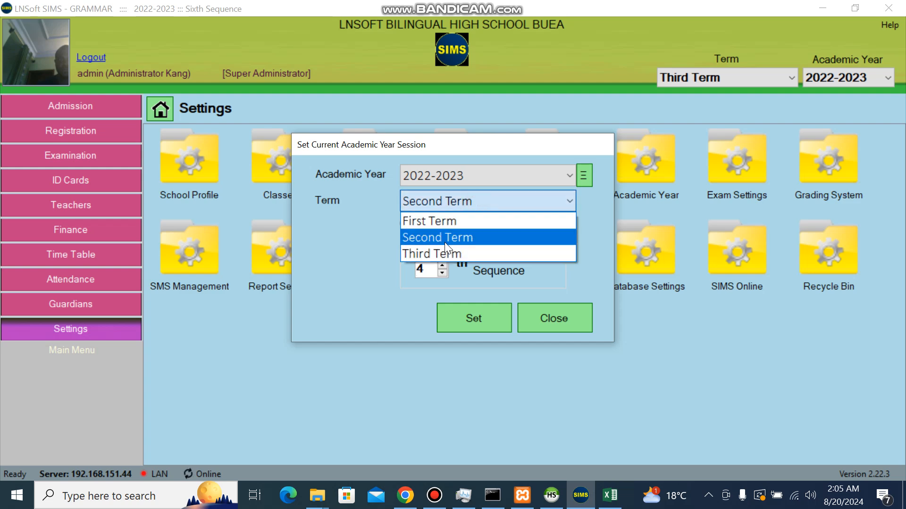
pyautogui.click(441, 250)
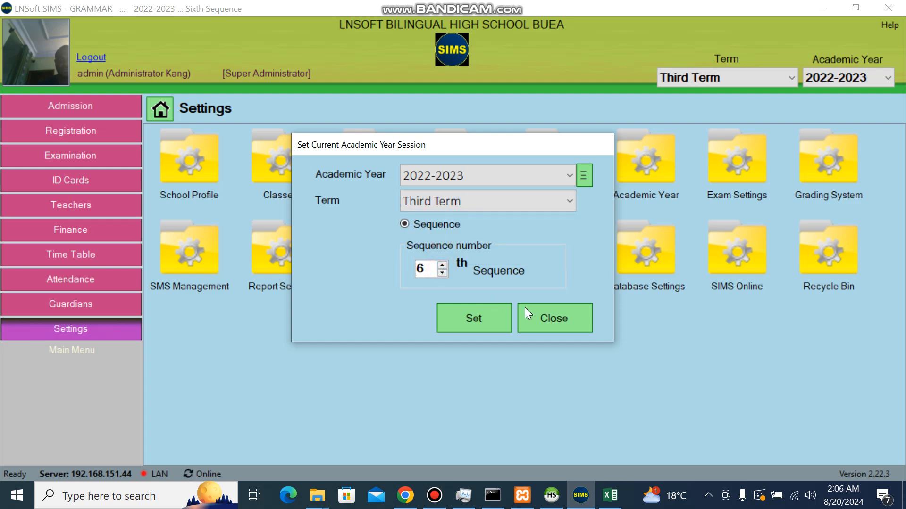
# Step: Keep 2022-2023 as the academic year without adding a new one, and close the session dialog
pyautogui.click(590, 173)
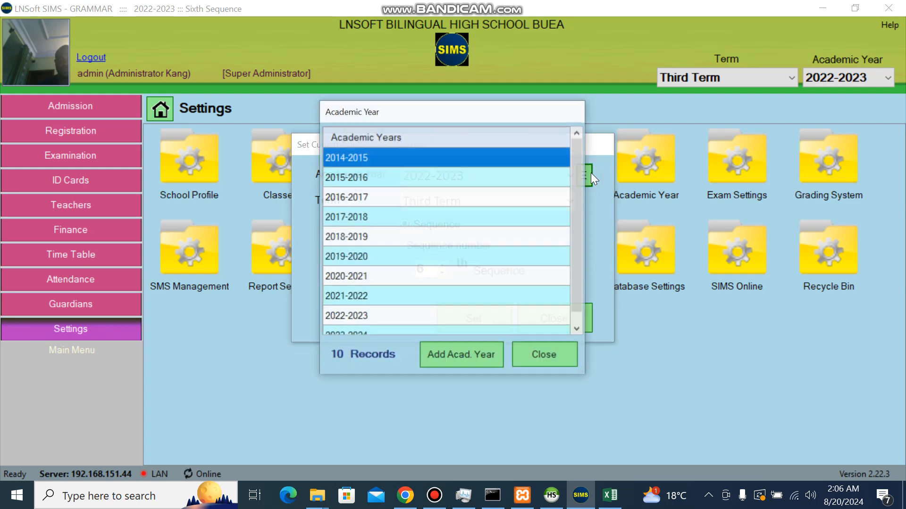
pyautogui.click(467, 360)
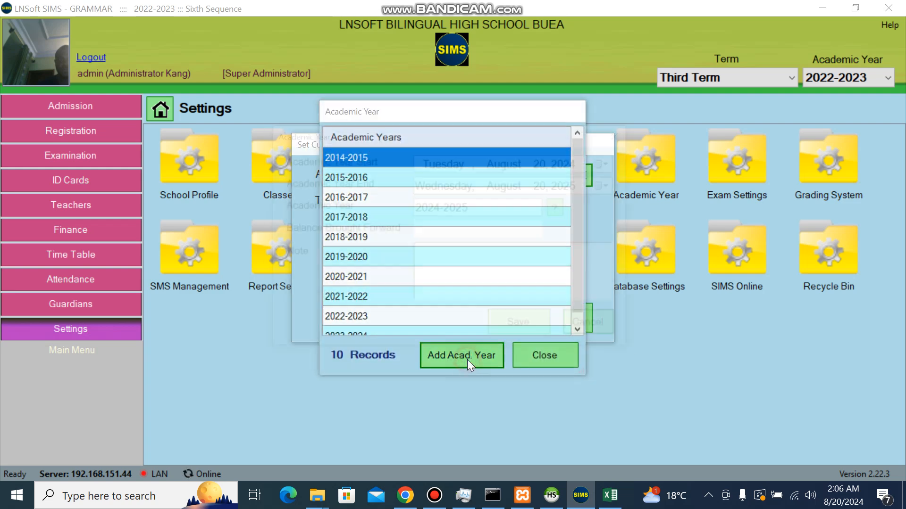
pyautogui.click(599, 326)
pyautogui.click(537, 353)
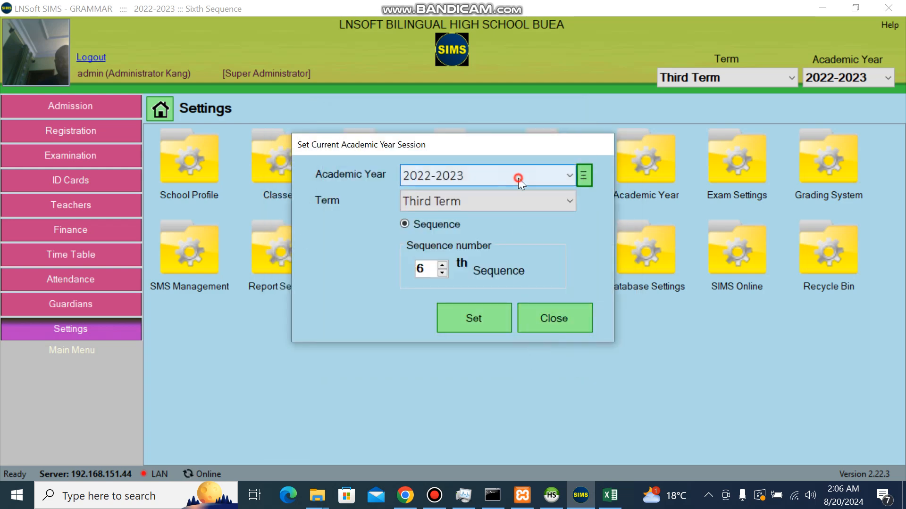
pyautogui.click(516, 179)
pyautogui.click(475, 155)
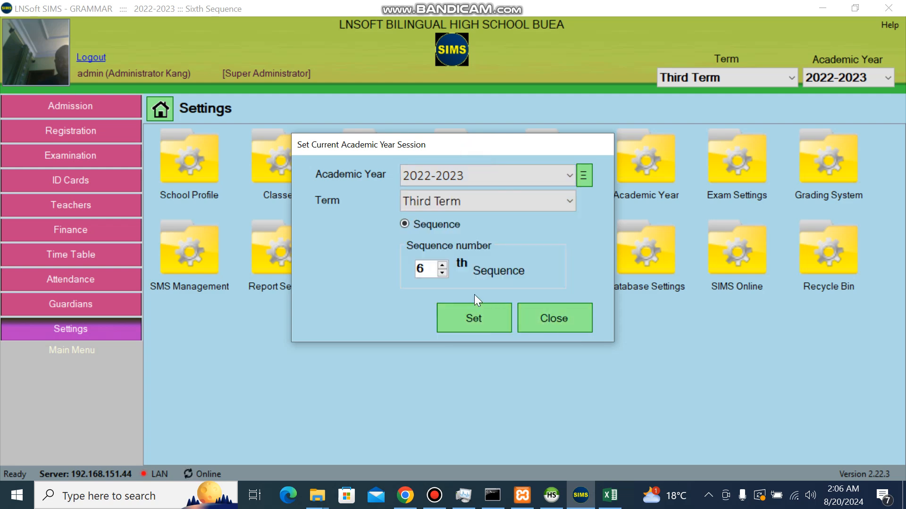
pyautogui.click(537, 318)
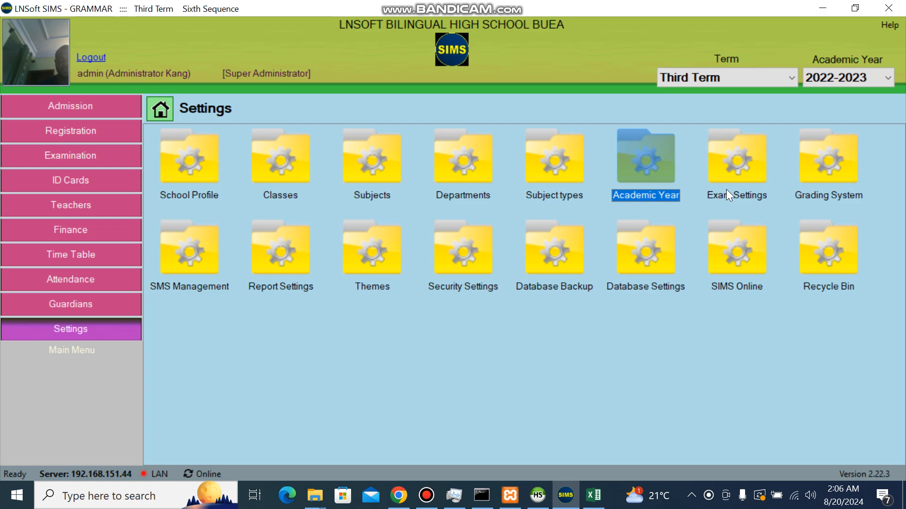
# Step: Open Exam Settings with the admin password and load Form 1 with no specialty
pyautogui.doubleClick(729, 196)
pyautogui.write('**********')
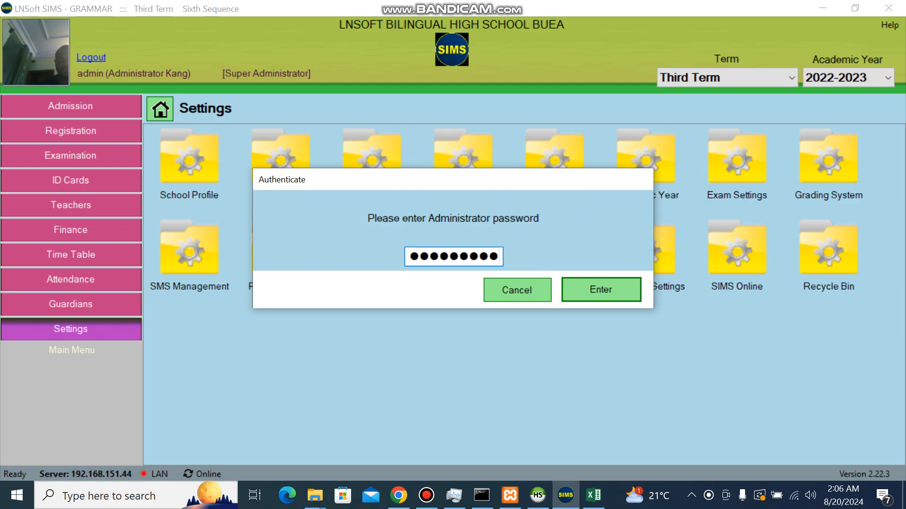
pyautogui.press('Return')
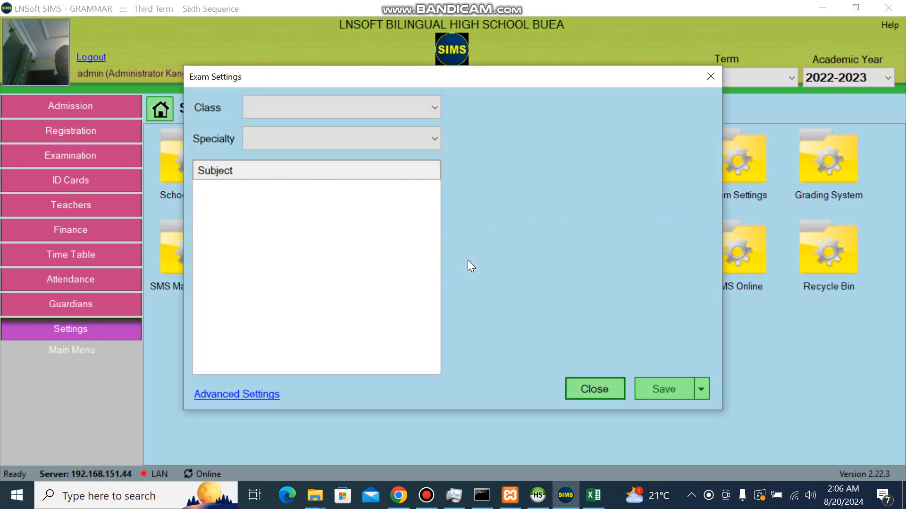
pyautogui.click(394, 112)
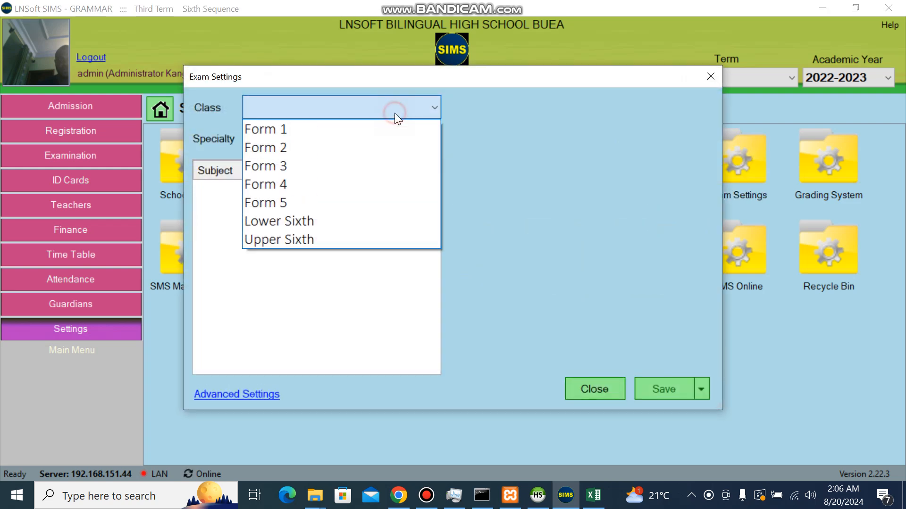
pyautogui.click(315, 129)
pyautogui.click(327, 145)
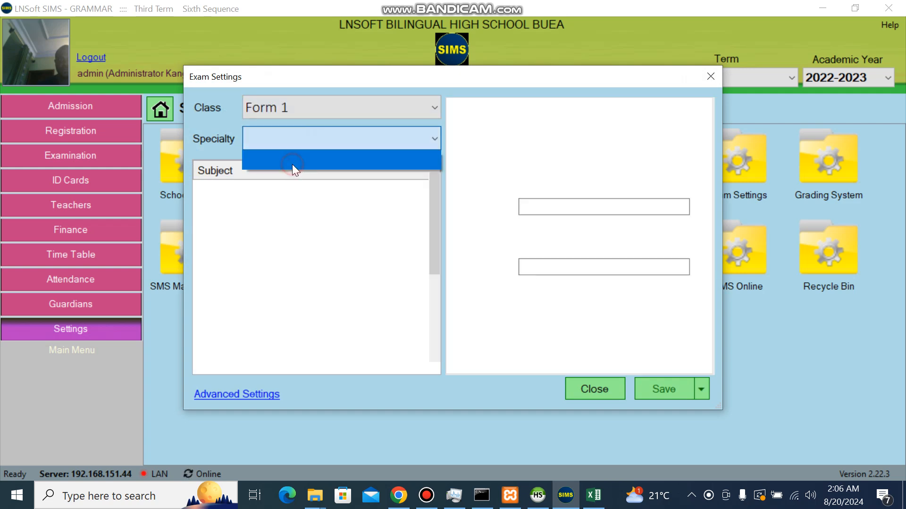
pyautogui.click(292, 165)
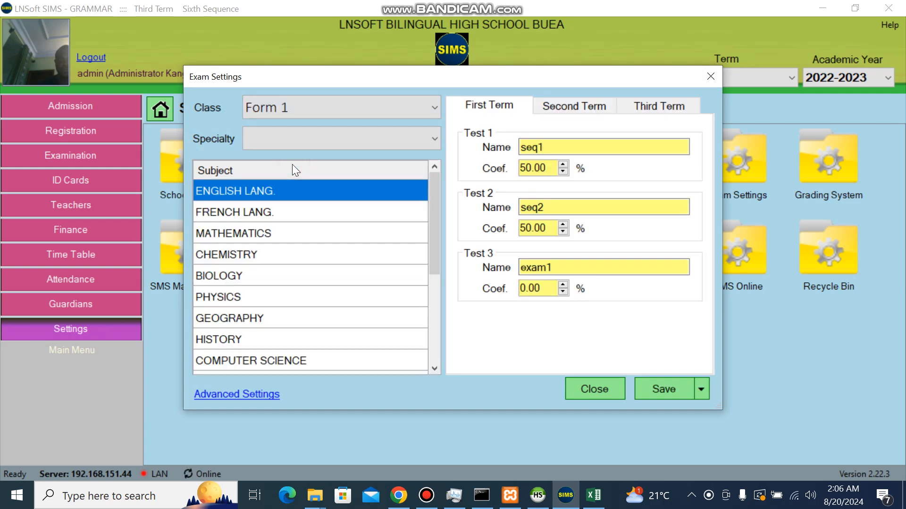
# Step: Review the Second and Third Term tests, ending back on First Term
pyautogui.click(560, 107)
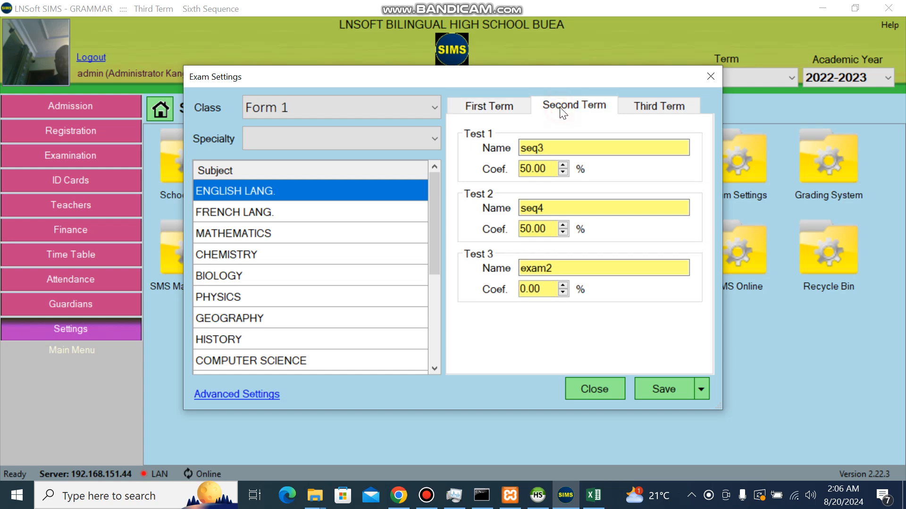
pyautogui.click(493, 100)
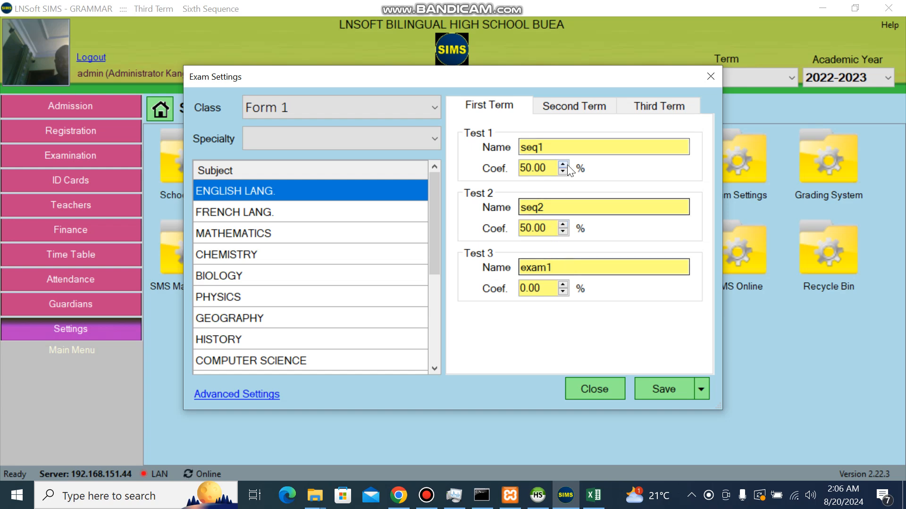
pyautogui.click(581, 110)
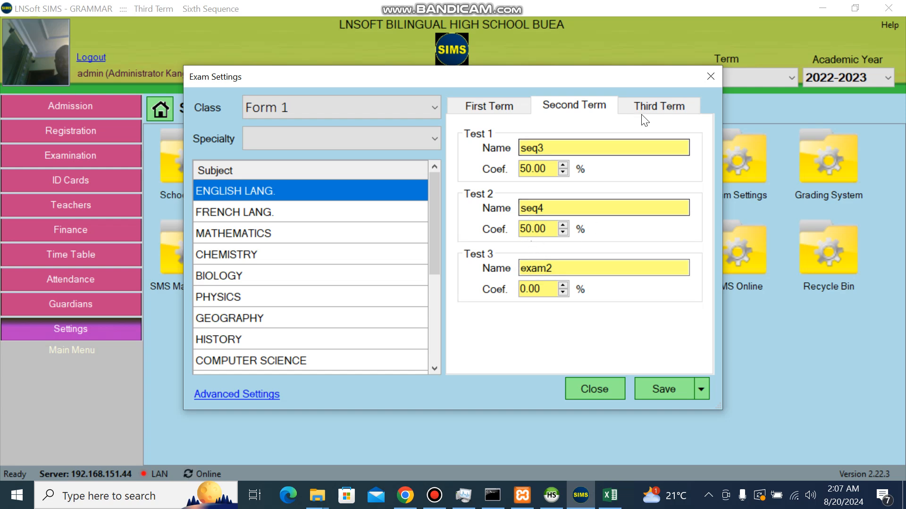
pyautogui.click(655, 111)
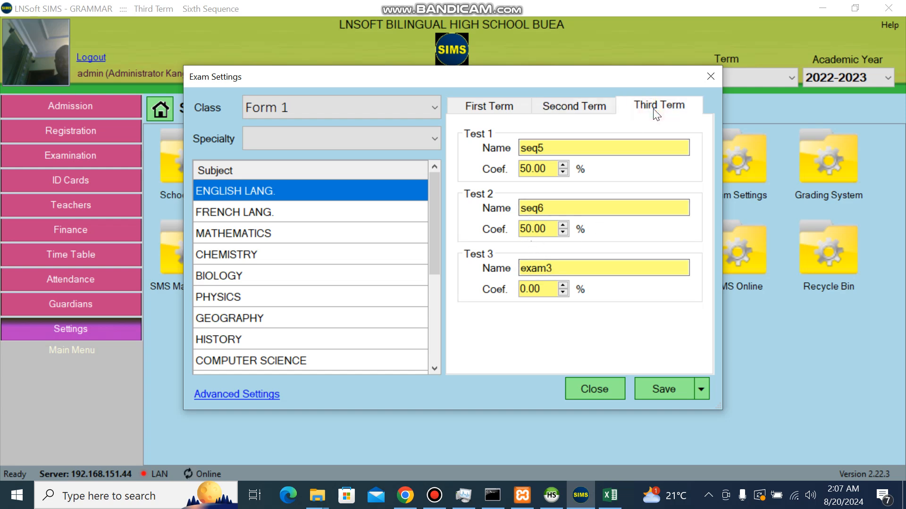
pyautogui.click(511, 106)
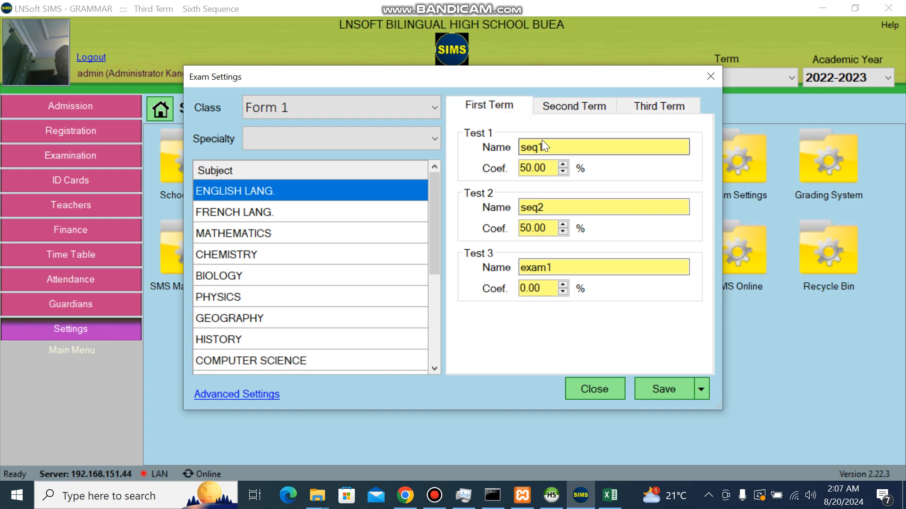
# Step: Set First Term test coefficients to 20%, 20% and 60%
pyautogui.moveTo(523, 168); pyautogui.dragTo(516, 174)
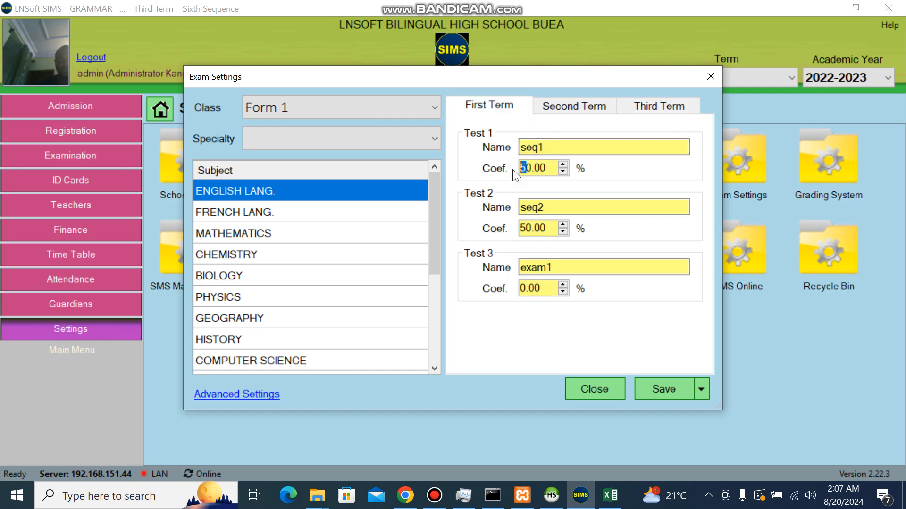
pyautogui.write('2')
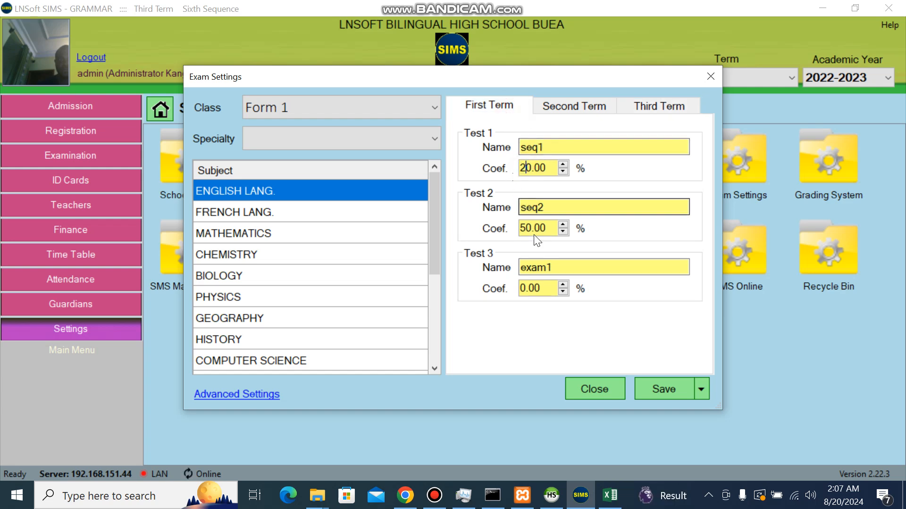
pyautogui.moveTo(527, 225); pyautogui.dragTo(519, 228)
pyautogui.write('2')
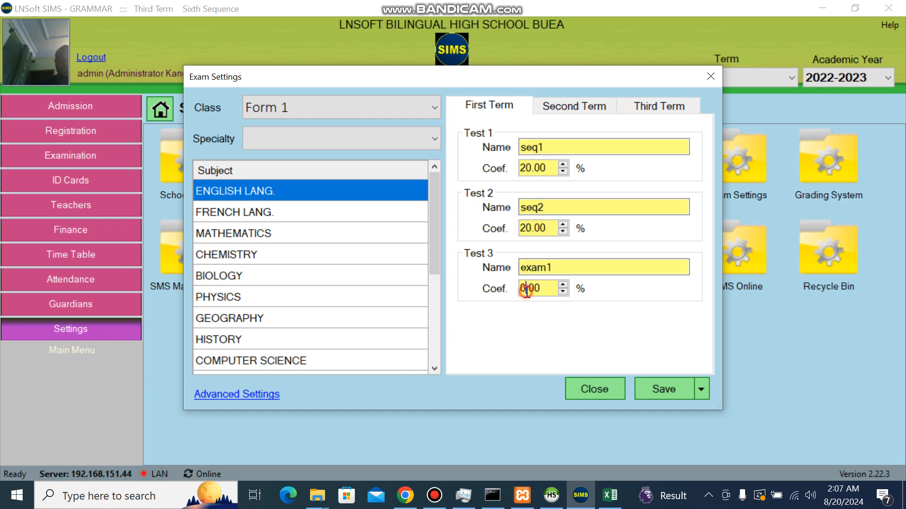
pyautogui.moveTo(527, 287); pyautogui.dragTo(520, 288)
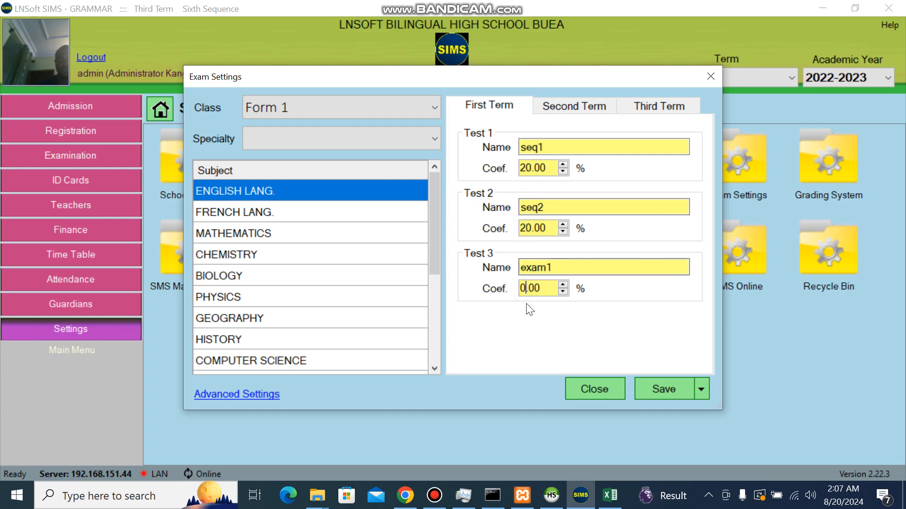
pyautogui.write('60')
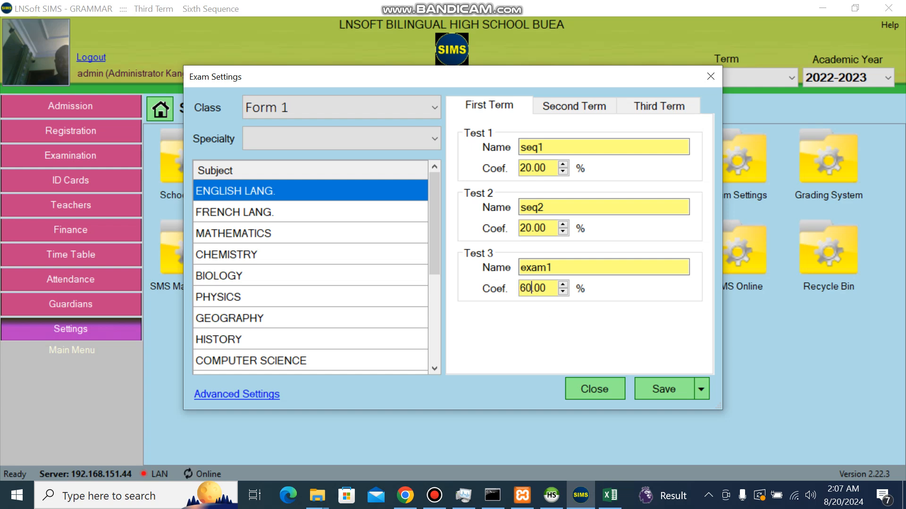
# Step: Save these coefficients for all subjects in every class
pyautogui.click(701, 391)
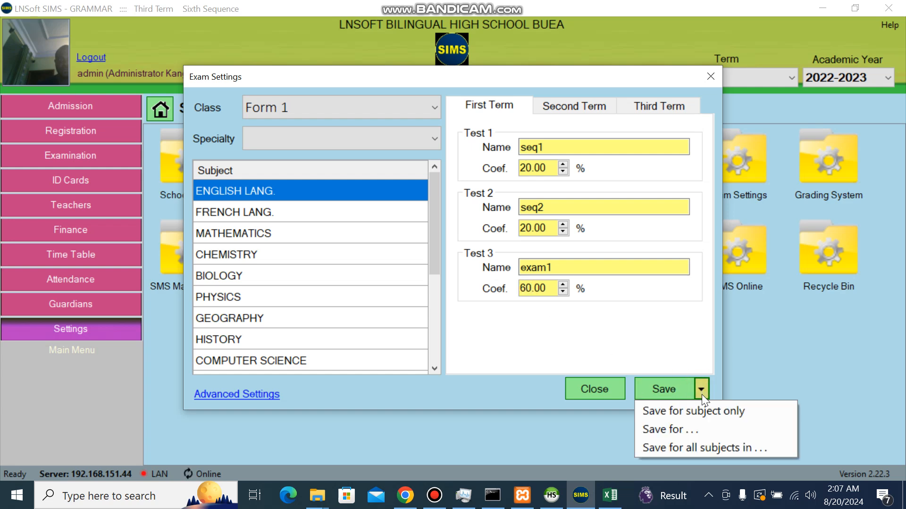
pyautogui.click(701, 446)
pyautogui.click(367, 88)
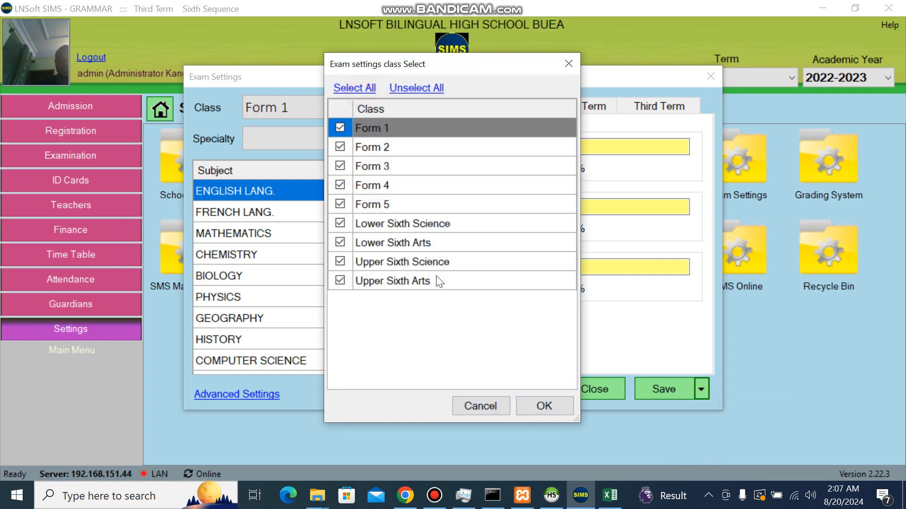
pyautogui.click(536, 411)
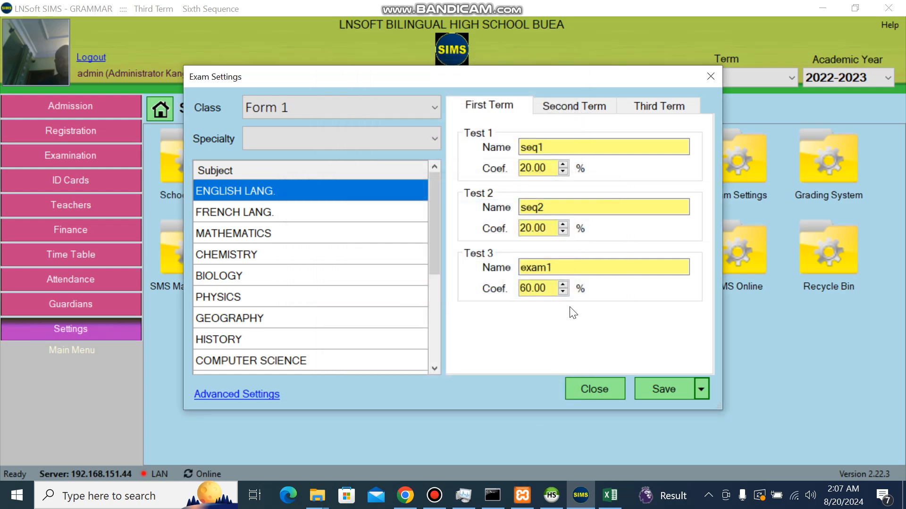
# Step: On Second Term, set seq3, seq4 and exam2 coefficients to 20%, 20% and 60%
pyautogui.click(578, 108)
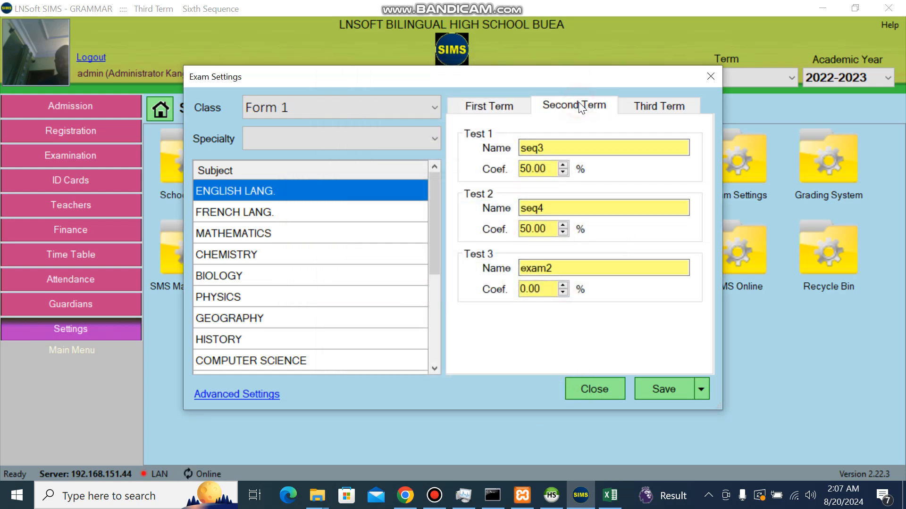
pyautogui.click(529, 169)
pyautogui.press('BackSpace')
pyautogui.press('BackSpace')
pyautogui.write('2')
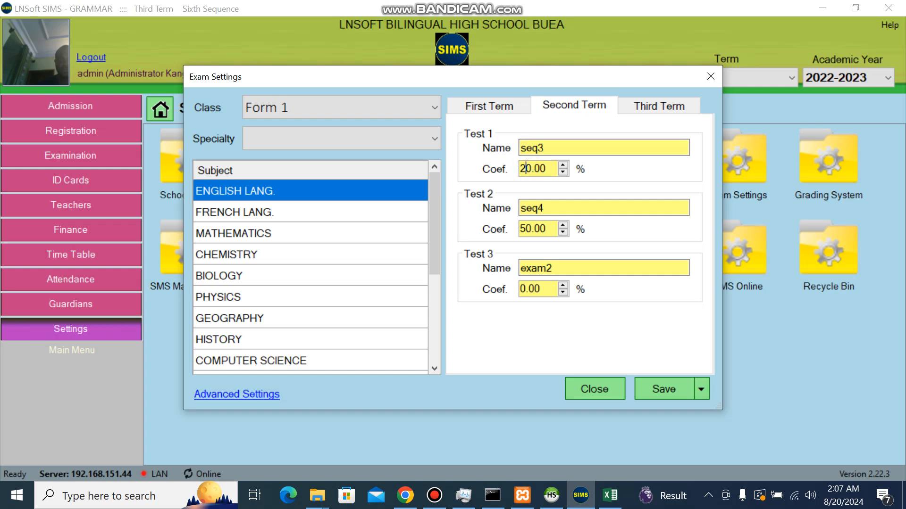
pyautogui.click(528, 230)
pyautogui.press('BackSpace')
pyautogui.write('2')
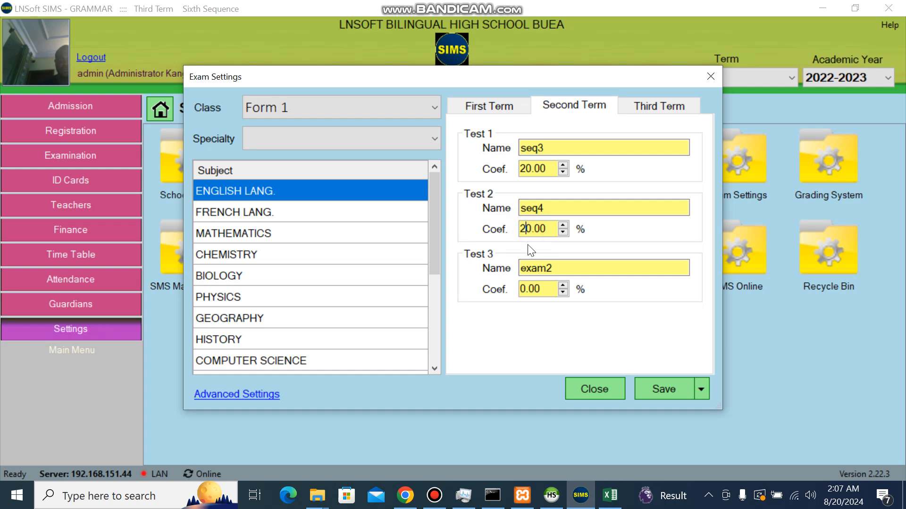
pyautogui.click(524, 287)
pyautogui.press('BackSpace')
pyautogui.write('60')
# Step: Save the Second Term coefficients for all subjects in all nine classes and dismiss the confirmation
pyautogui.click(701, 389)
pyautogui.click(703, 452)
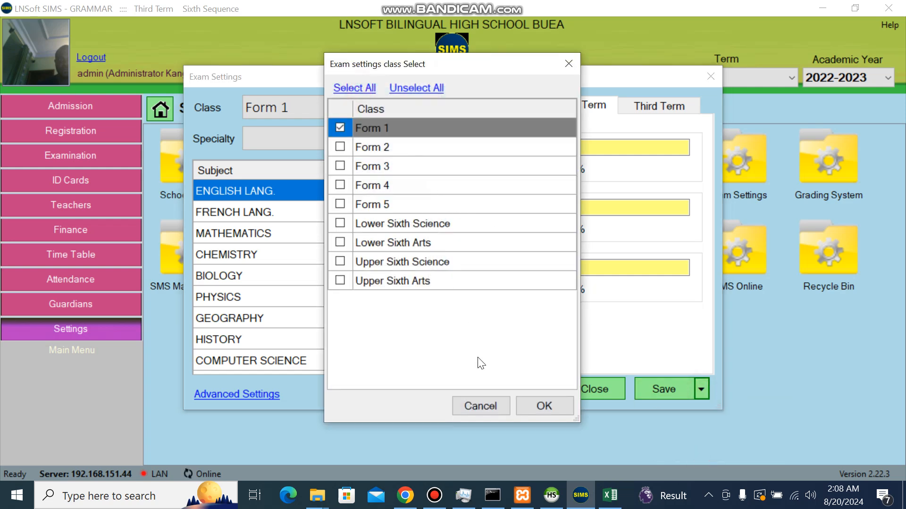
pyautogui.click(361, 89)
pyautogui.click(547, 409)
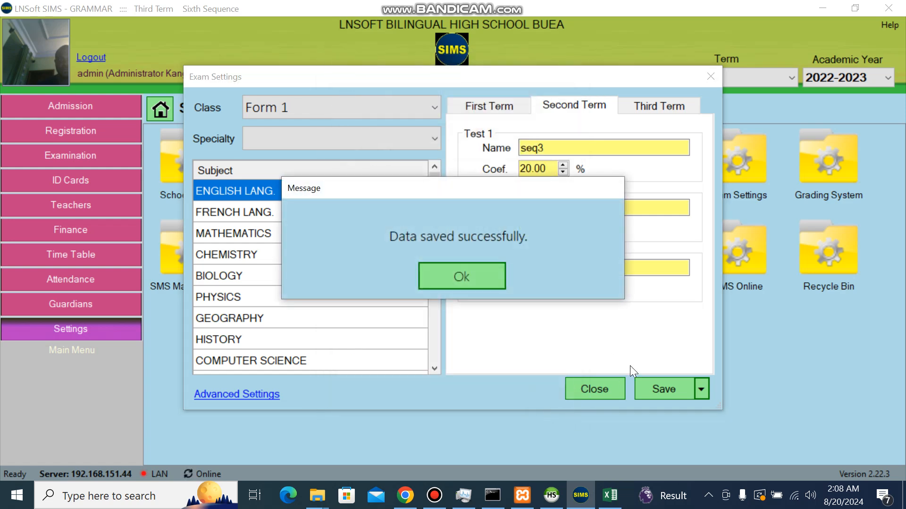
pyautogui.press('Return')
pyautogui.click(658, 389)
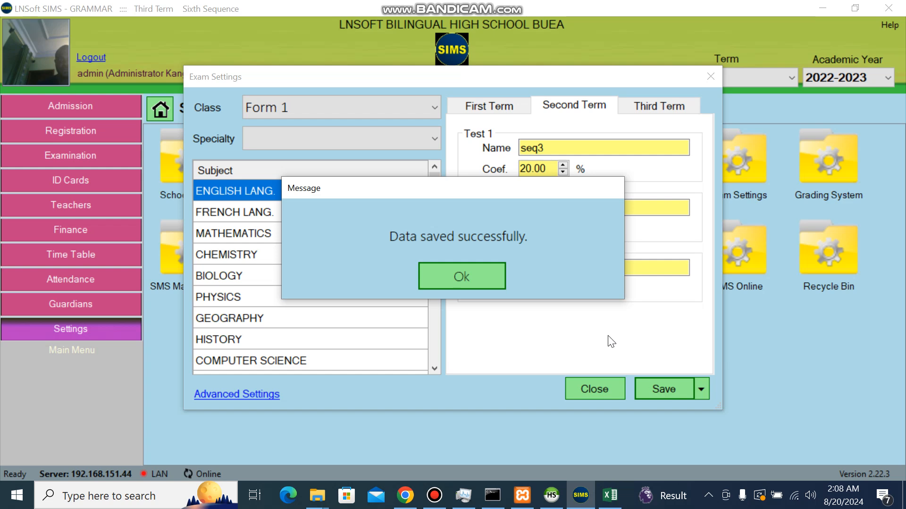
pyautogui.press('Return')
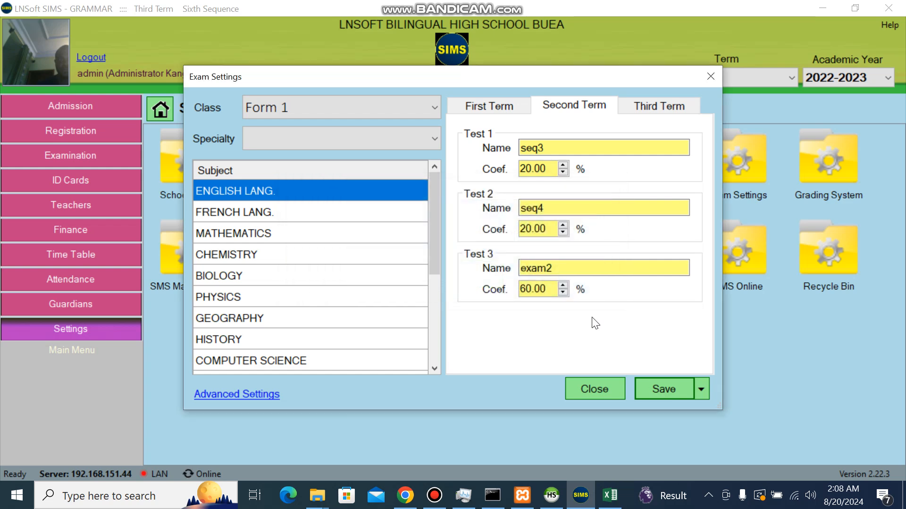
pyautogui.click(218, 395)
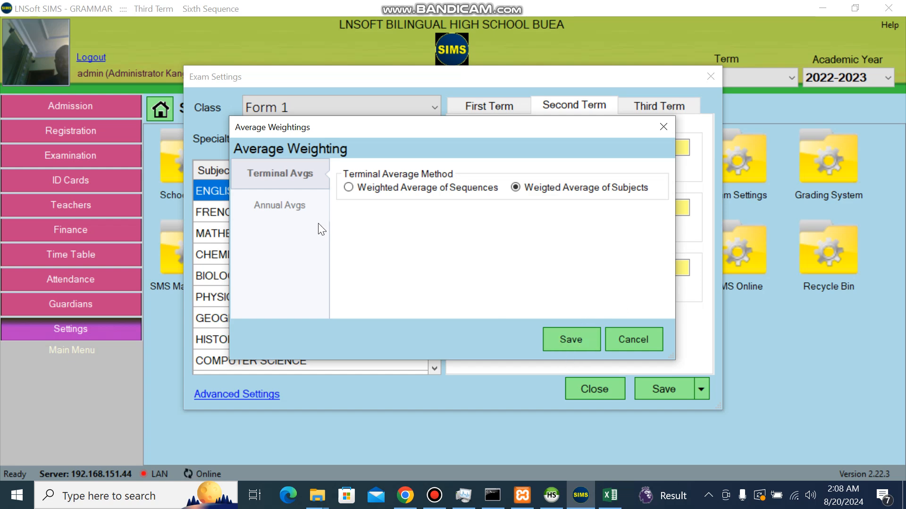
pyautogui.click(299, 200)
pyautogui.click(306, 173)
pyautogui.click(624, 341)
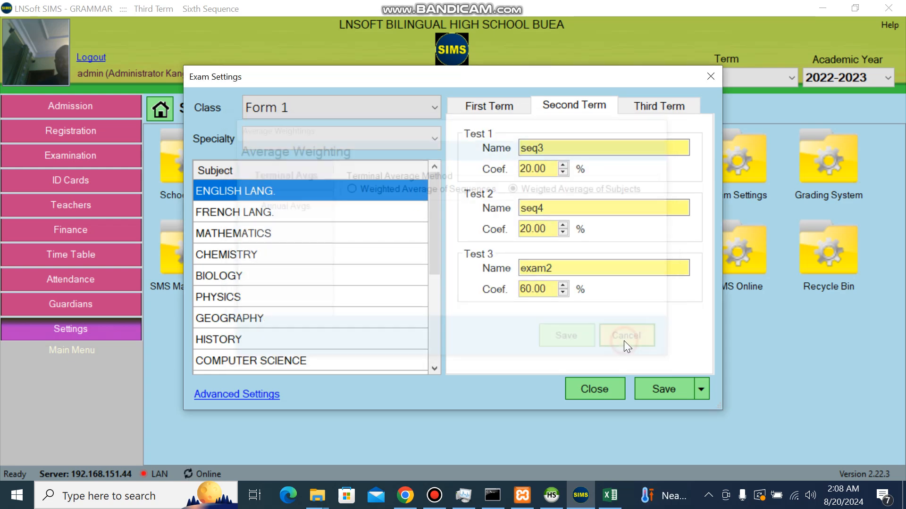